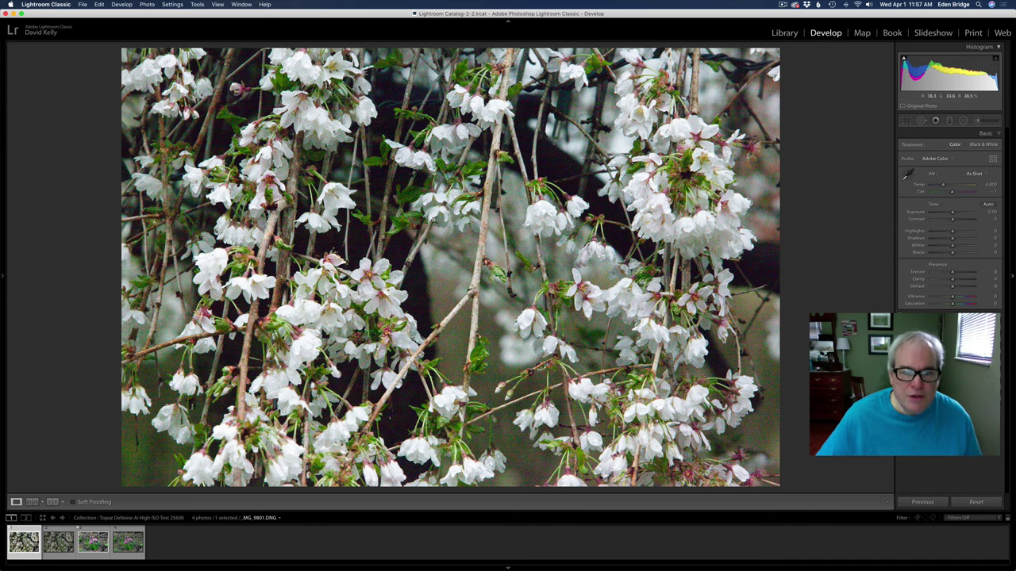
Inspect the cherry-blossom noise at 1:1 across several blossoms, then return to Fit view
left_click(365, 288)
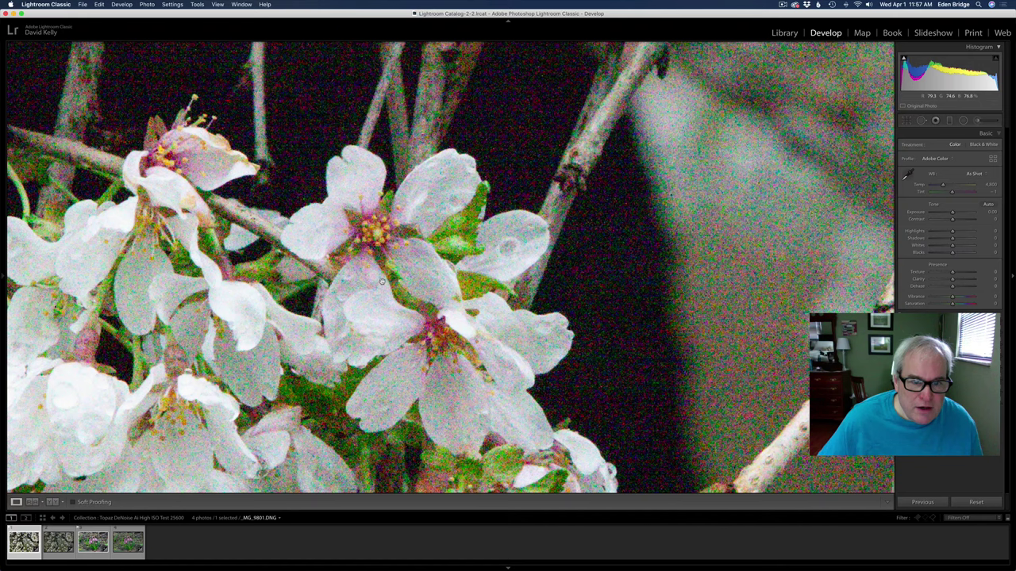
left_click_drag(396, 299, 522, 213)
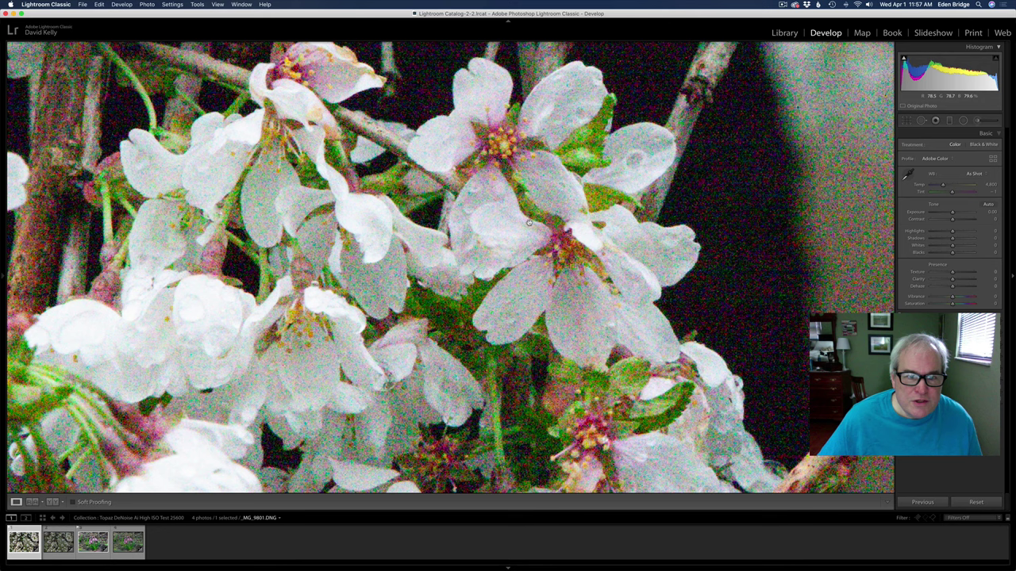
left_click_drag(516, 215, 530, 263)
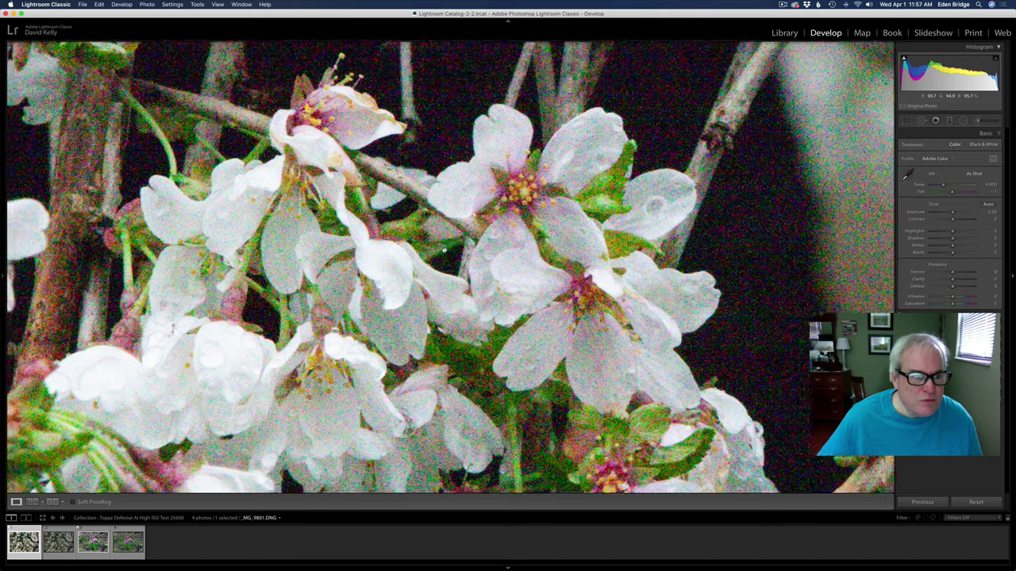
left_click_drag(444, 251, 611, 206)
left_click_drag(530, 247, 524, 179)
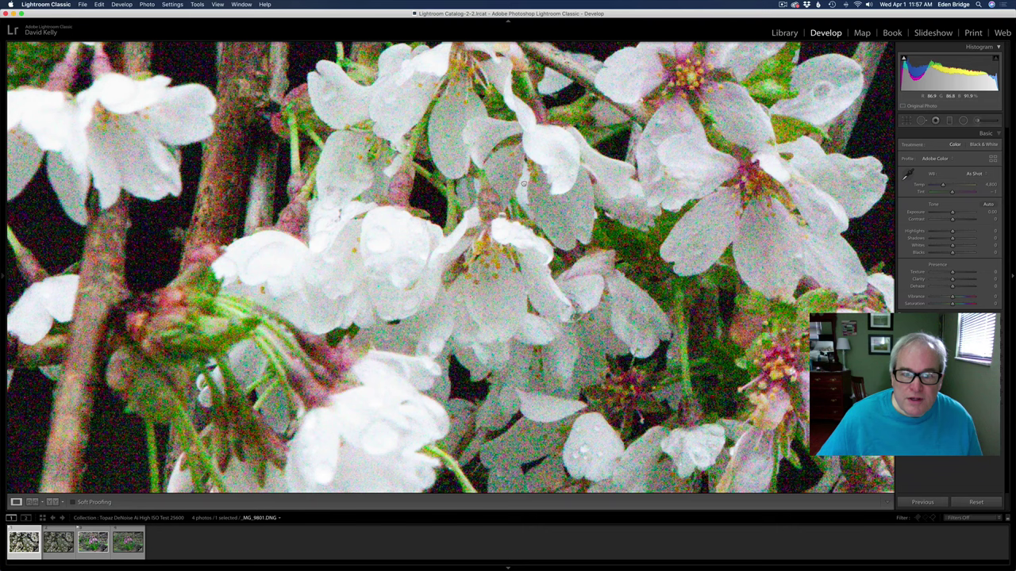
left_click_drag(546, 212, 502, 219)
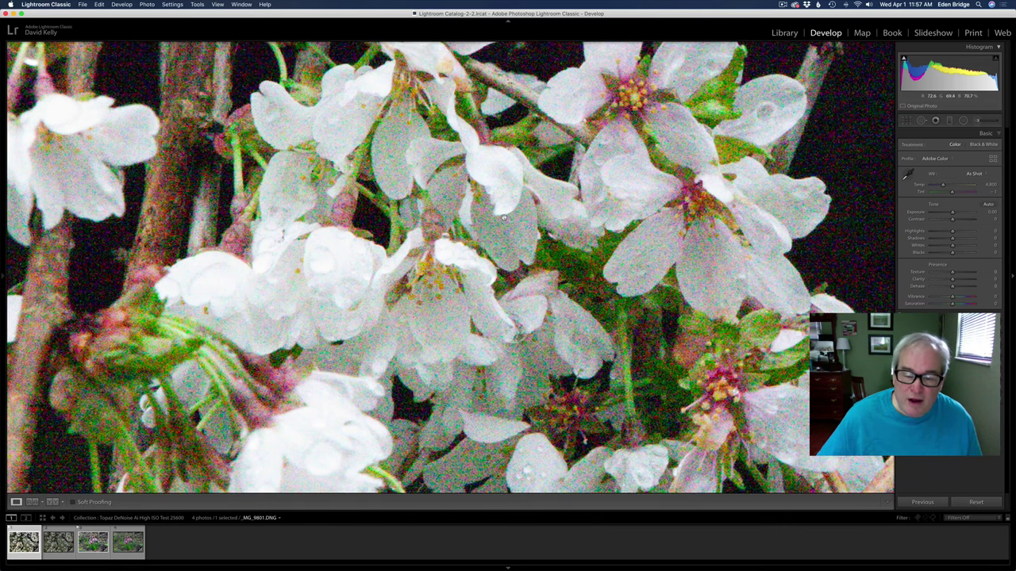
left_click(504, 218)
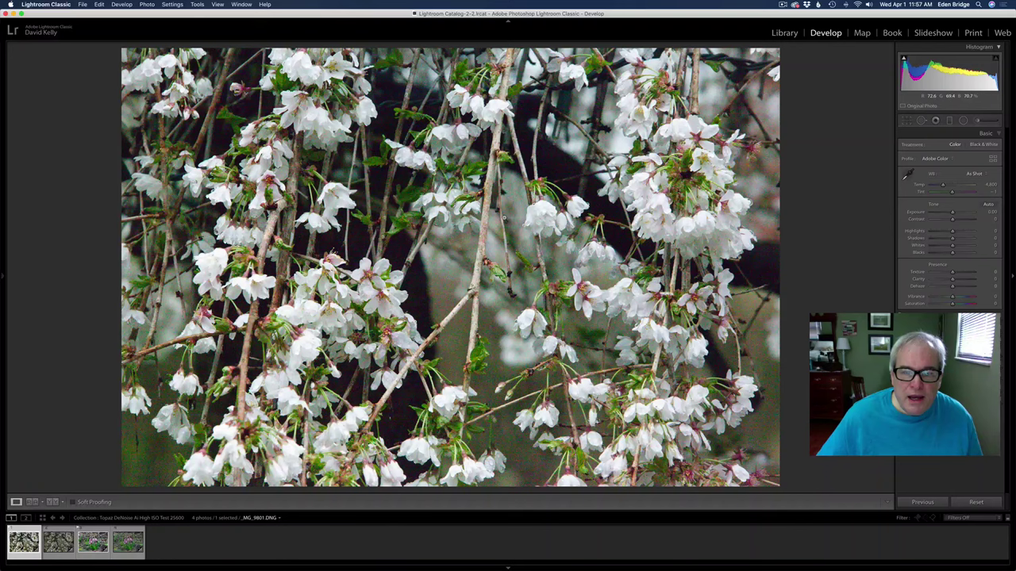
Open the hyacinth photo _MG_9806.DNG and inspect its florets and flowers at 1:1
left_click(92, 542)
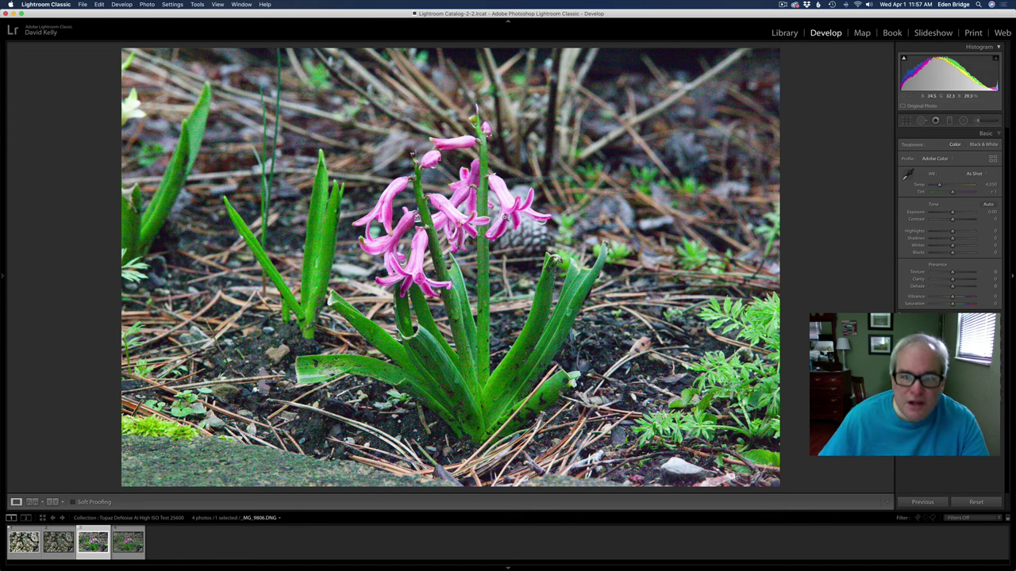
left_click(459, 198)
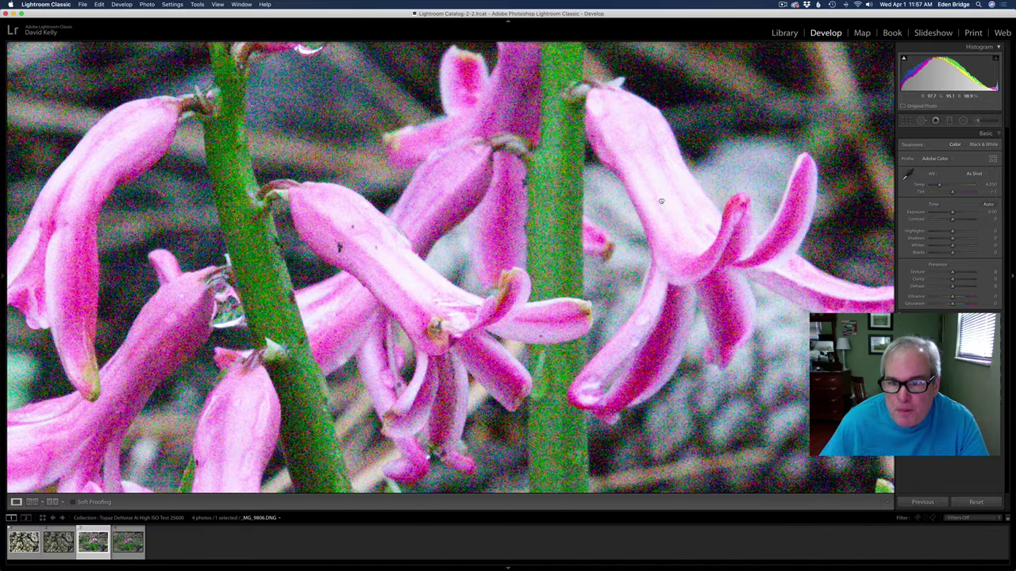
left_click_drag(664, 200, 546, 255)
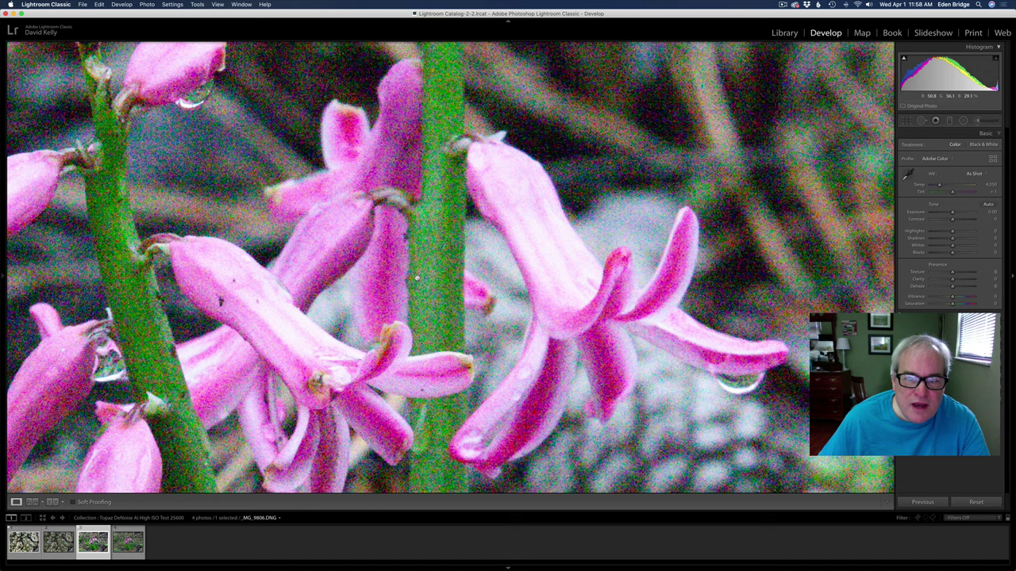
left_click_drag(392, 285, 628, 125)
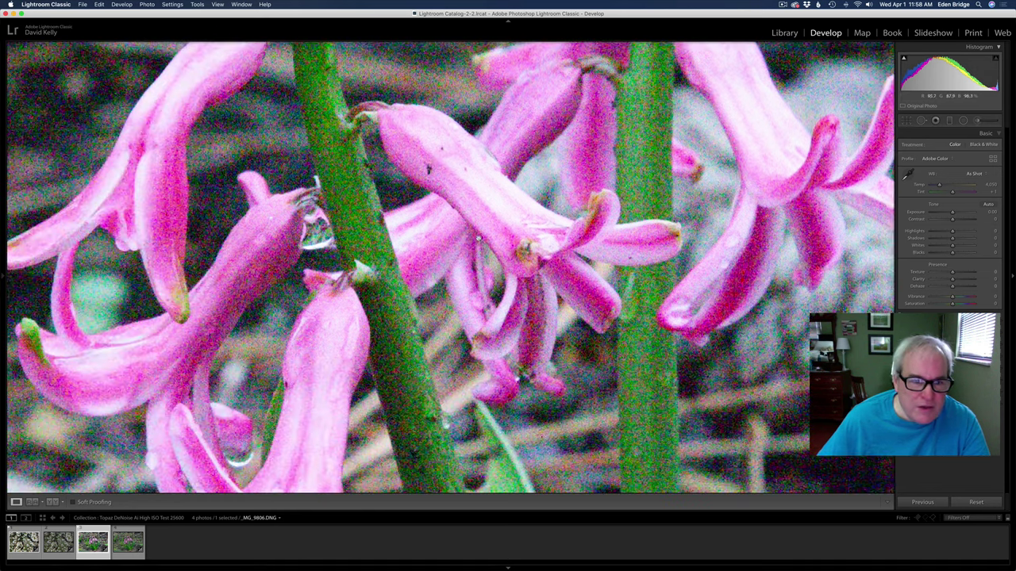
left_click_drag(390, 321, 616, 136)
left_click_drag(396, 428, 428, 286)
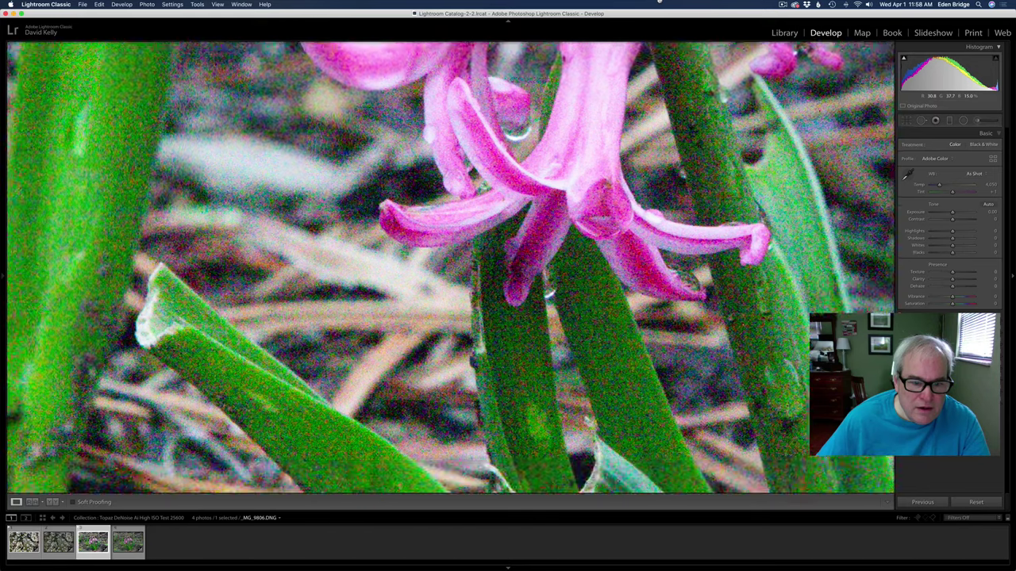
Check noise in the leaves, twigs and mossy ground, then show the whole photo again
left_click_drag(418, 455, 675, 275)
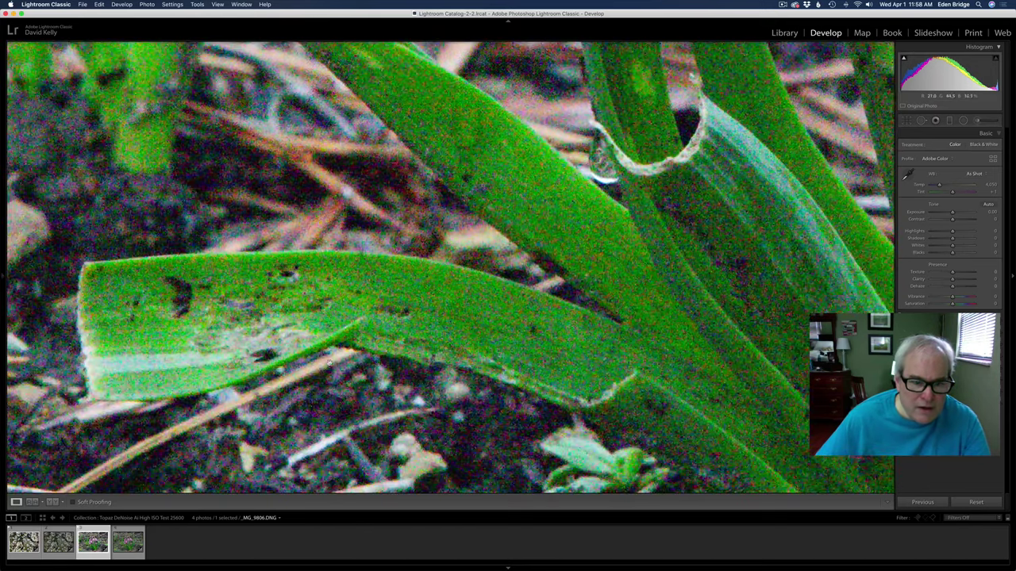
left_click_drag(329, 363, 461, 173)
left_click_drag(343, 373, 441, 293)
left_click_drag(316, 342, 463, 240)
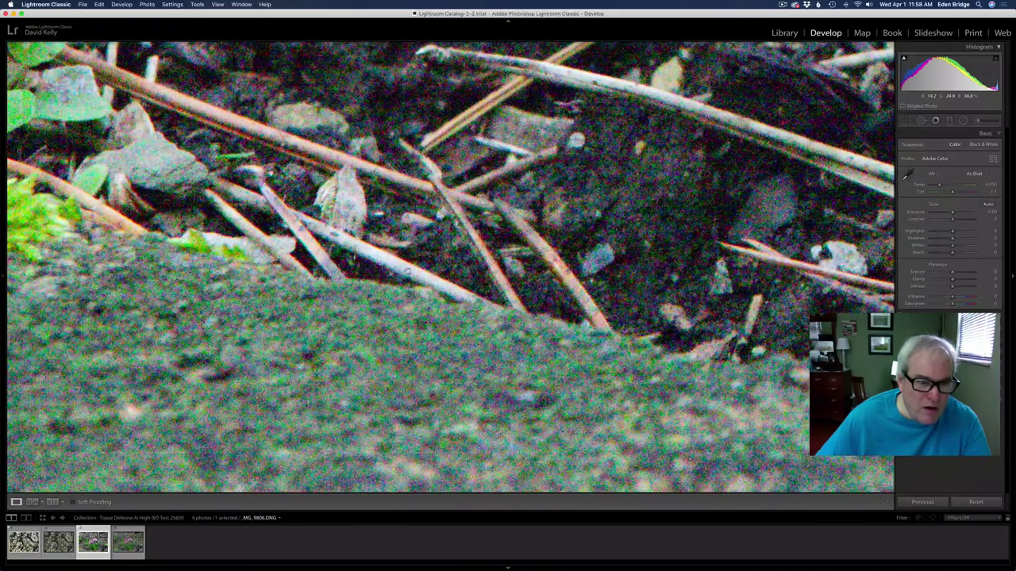
left_click_drag(346, 234, 362, 437)
left_click_drag(460, 137, 412, 274)
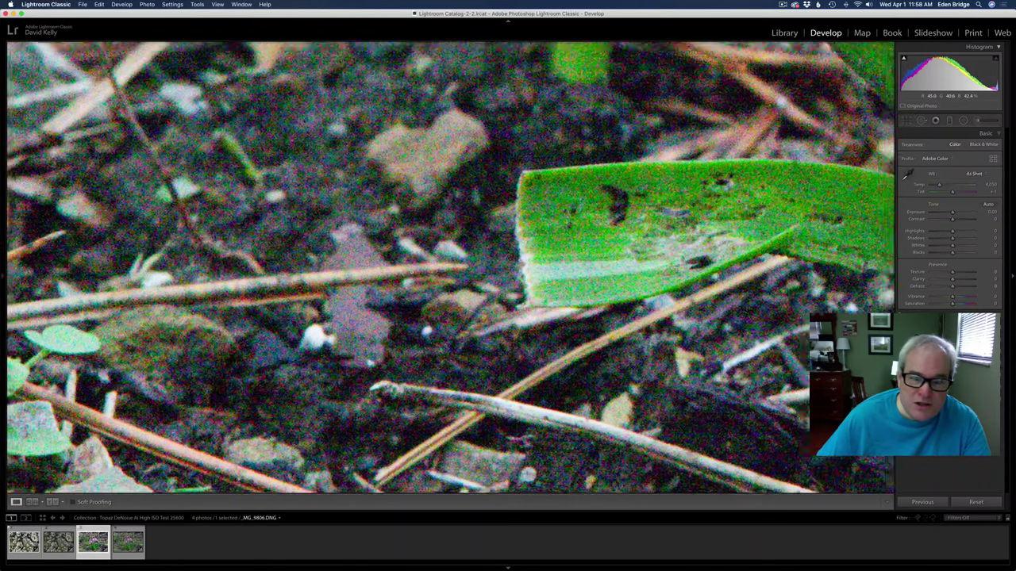
left_click(411, 272)
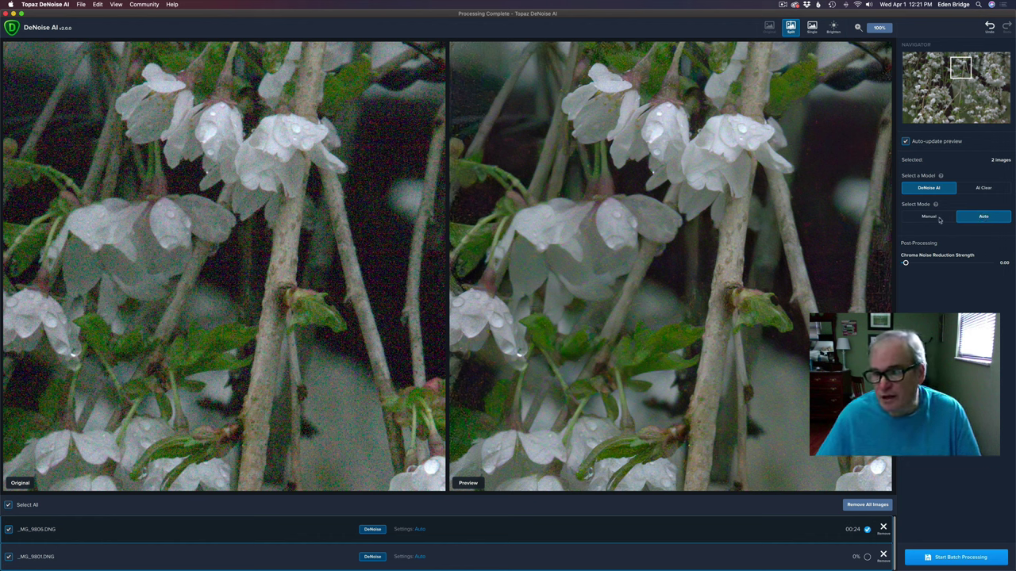
Switch to Manual mode and set Remove Noise and Sharpen to 0
left_click(933, 219)
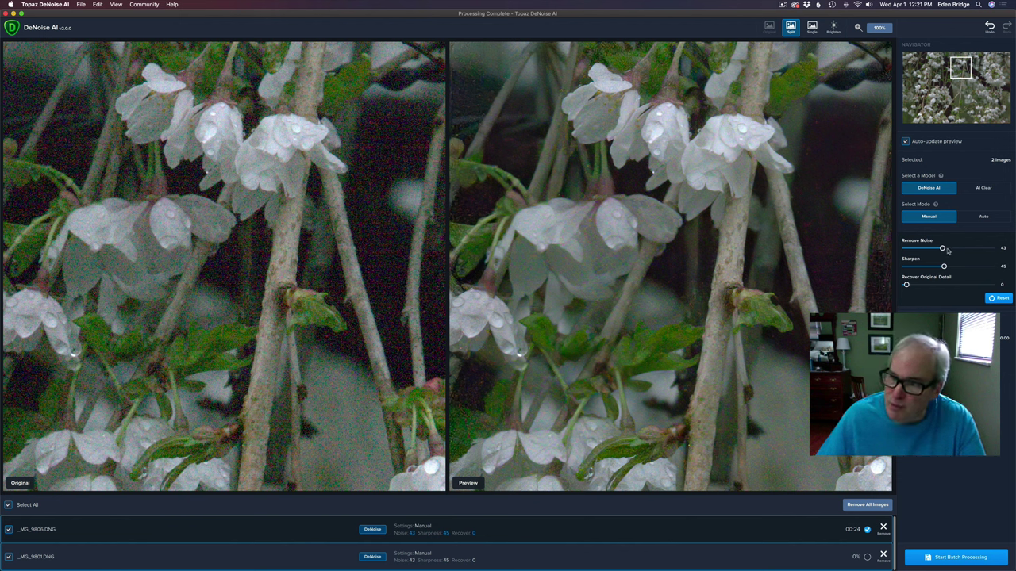
left_click_drag(942, 248, 879, 250)
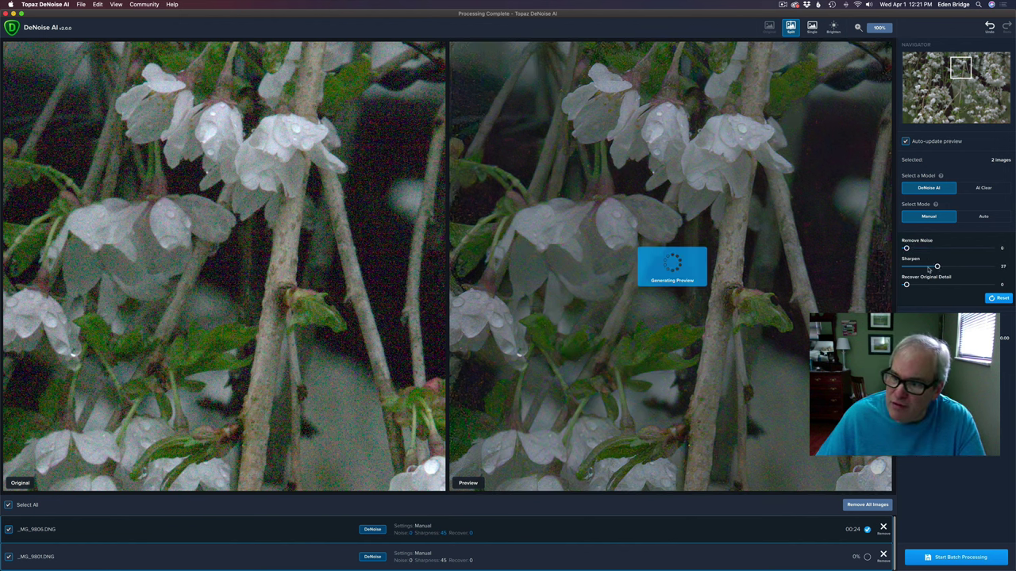
left_click_drag(944, 267, 876, 270)
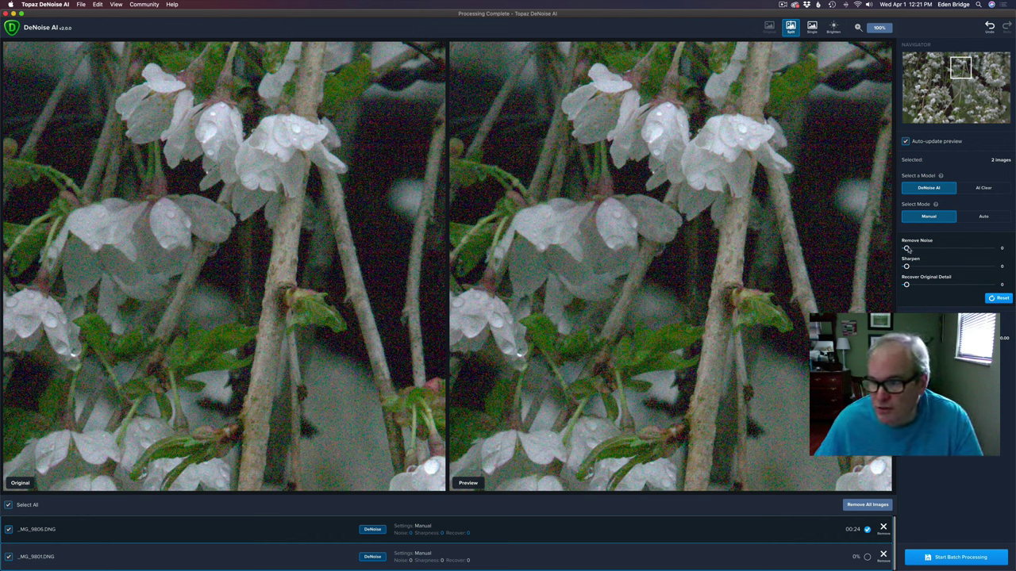
Raise Remove Noise to 86 and Sharpen to 66 for both photos
left_click_drag(907, 248, 943, 249)
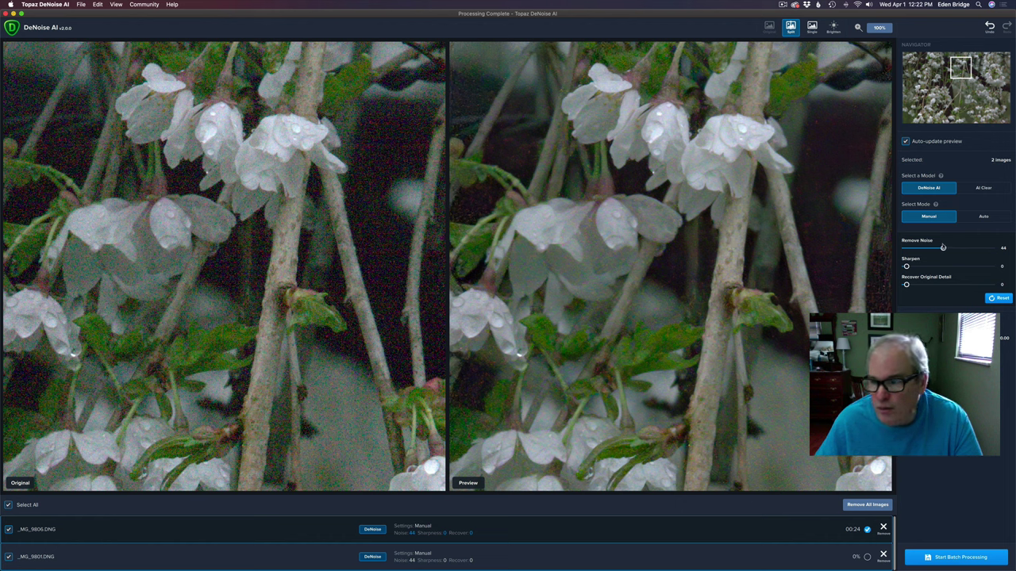
left_click_drag(943, 248, 961, 249)
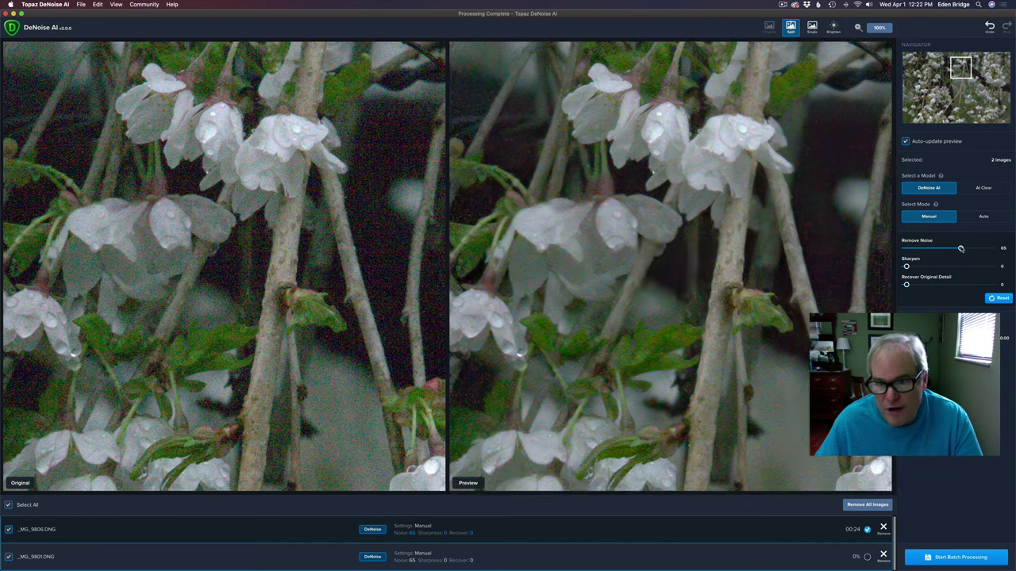
left_click_drag(961, 250, 978, 250)
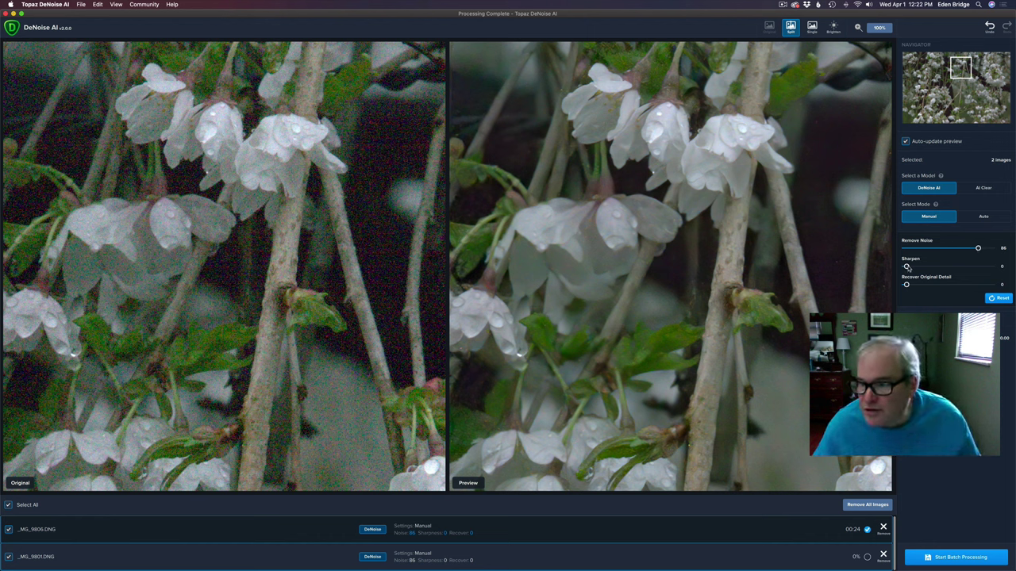
left_click_drag(906, 267, 942, 267)
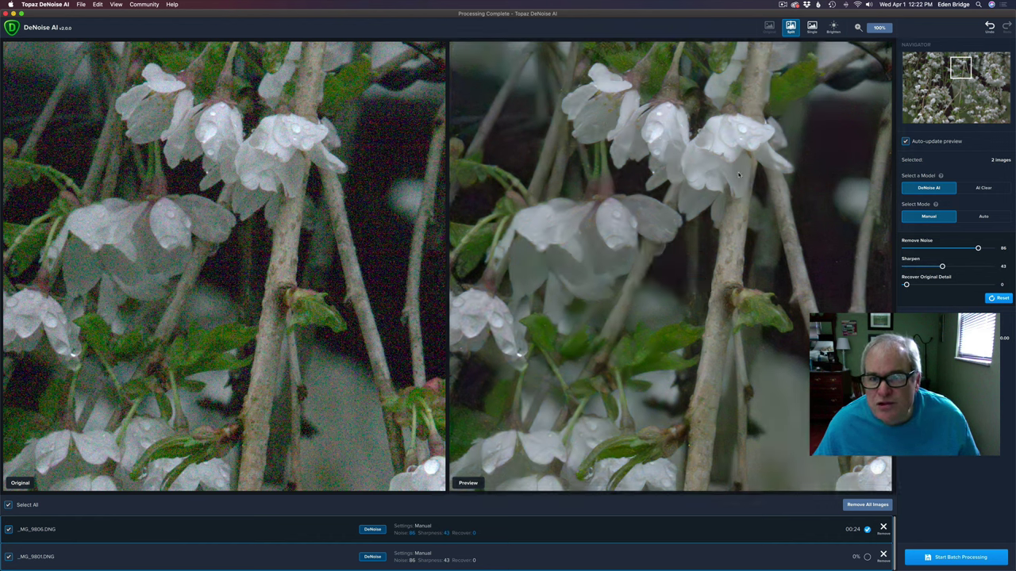
left_click_drag(942, 266, 961, 267)
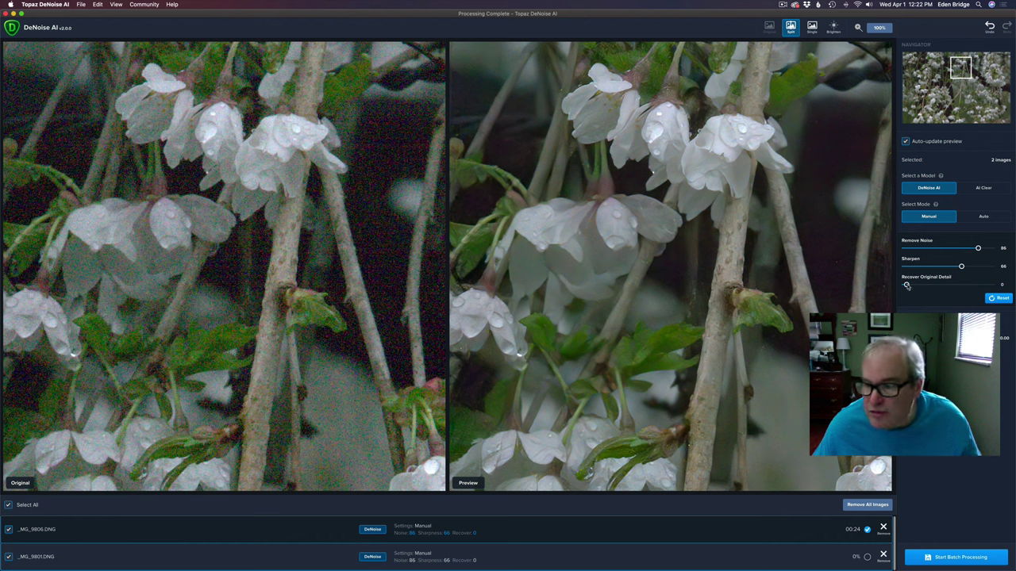
Set Recover Original Detail to 15 for both photos
left_click_drag(906, 285, 952, 287)
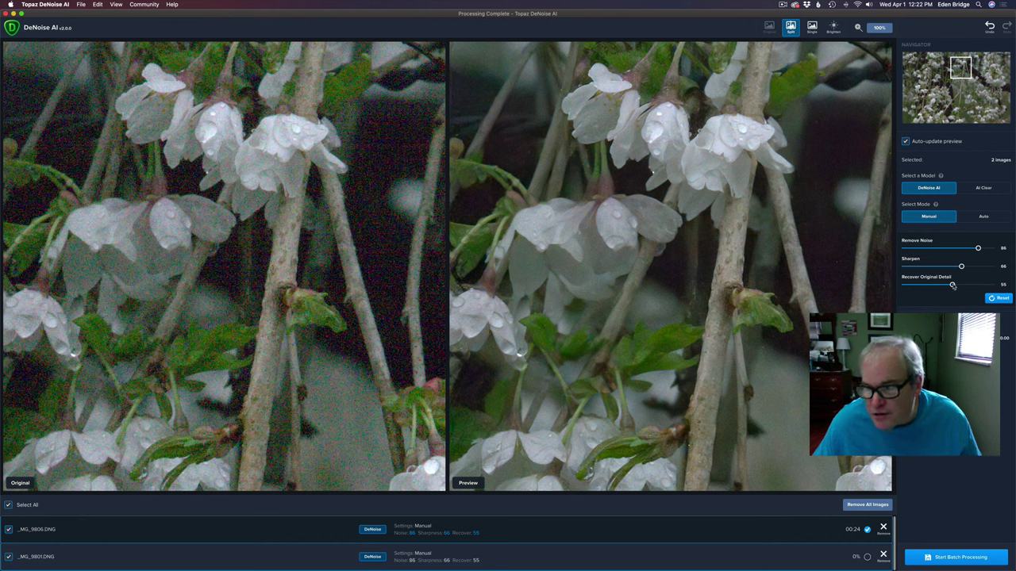
left_click_drag(954, 286, 919, 285)
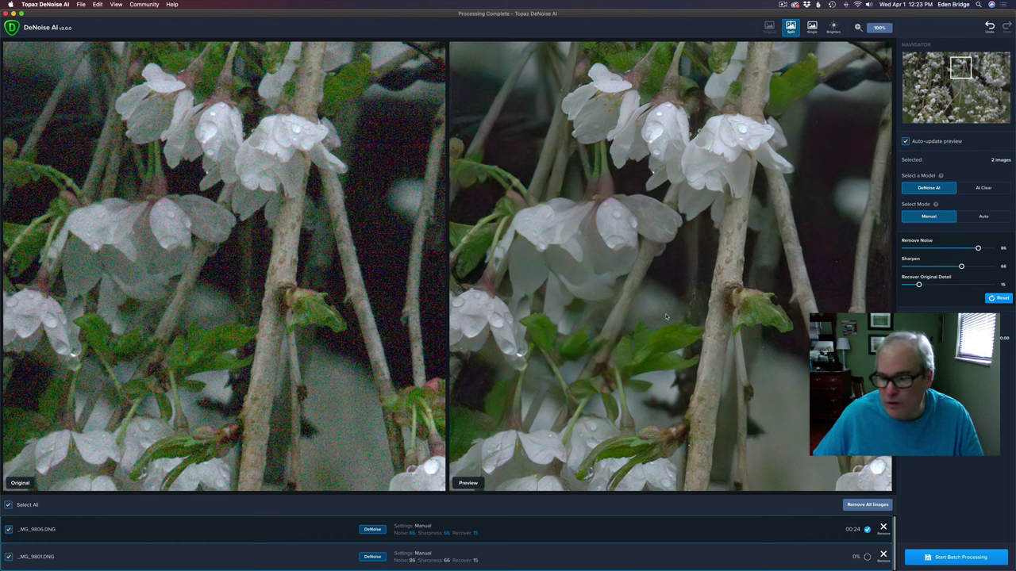
Start batch processing to bring up the Batch Output Options for both photos
left_click(965, 558)
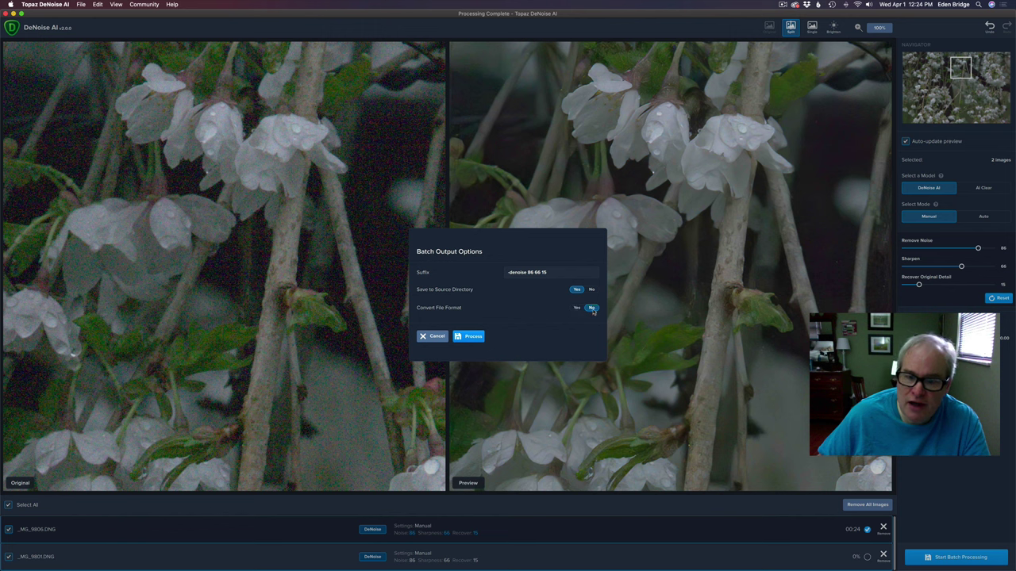
Check the Convert File Format options, then set it back to No to keep the original format
left_click(576, 308)
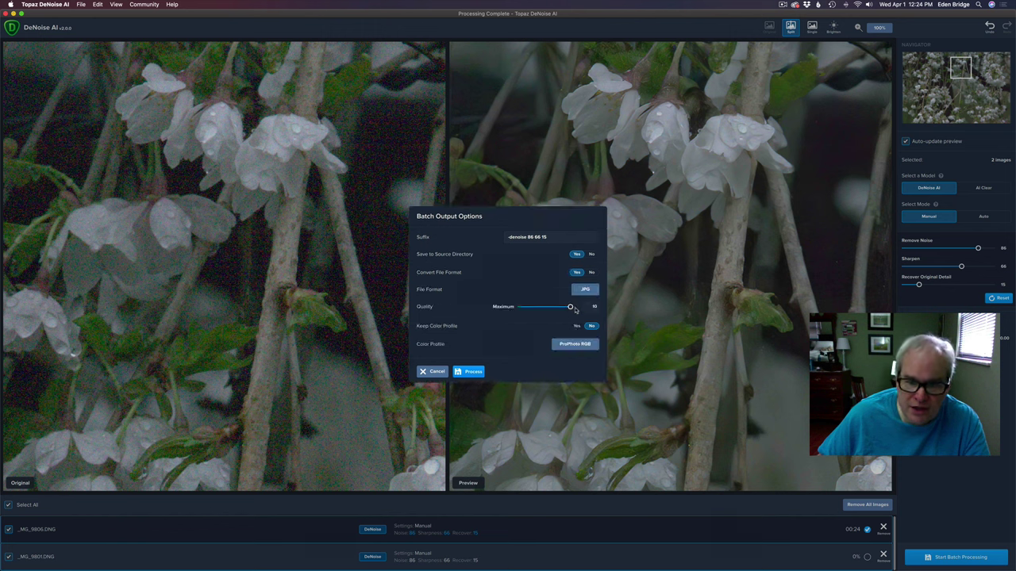
left_click(583, 288)
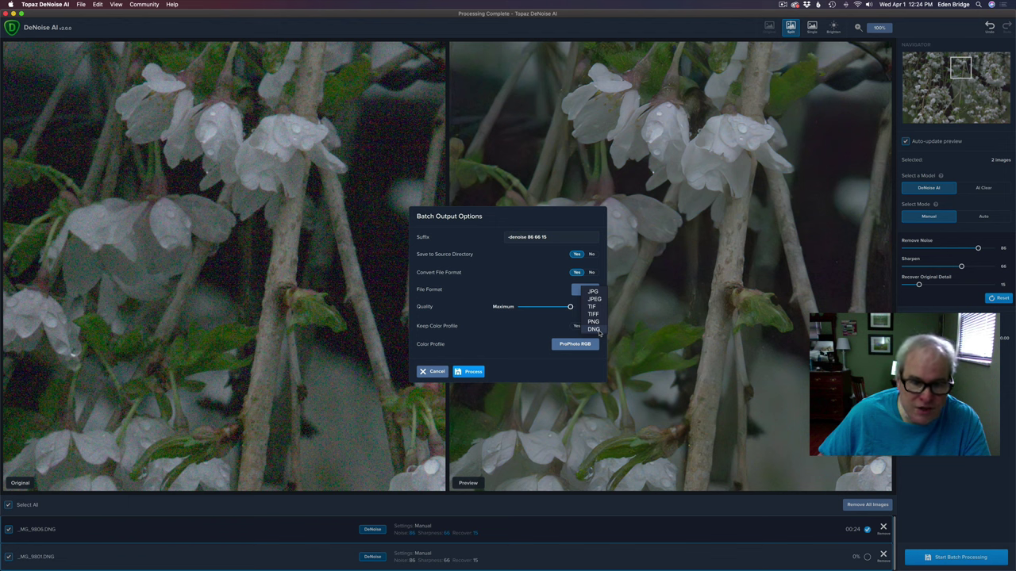
left_click(542, 324)
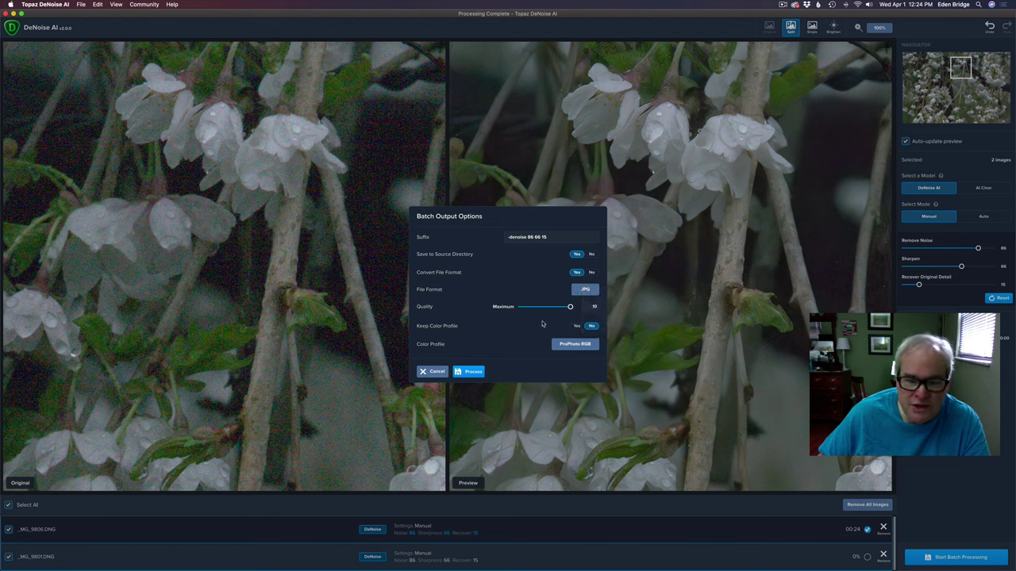
left_click(592, 273)
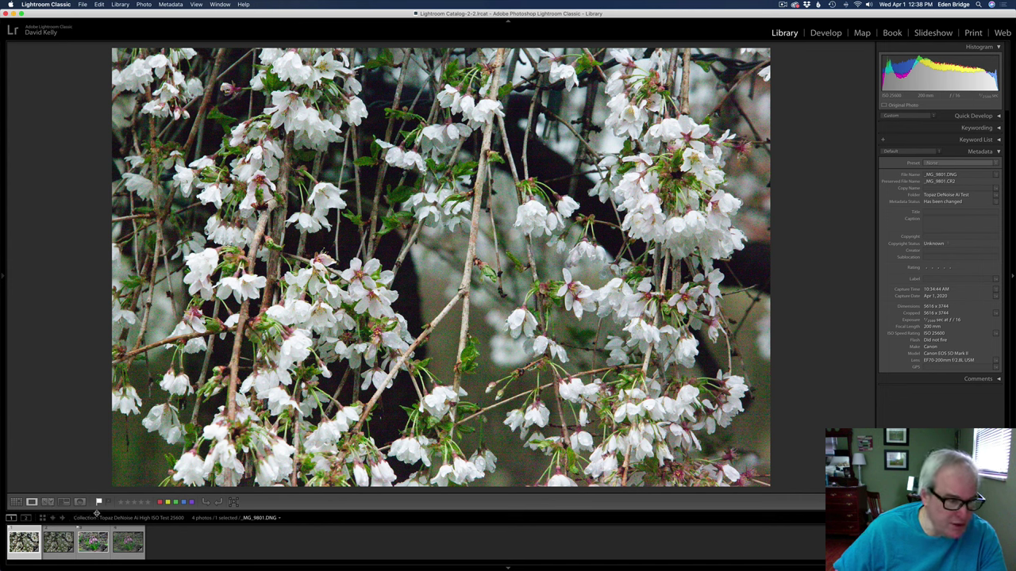
Select the denoised copy and the original, compare them side by side, and swap their sides
left_click(62, 533)
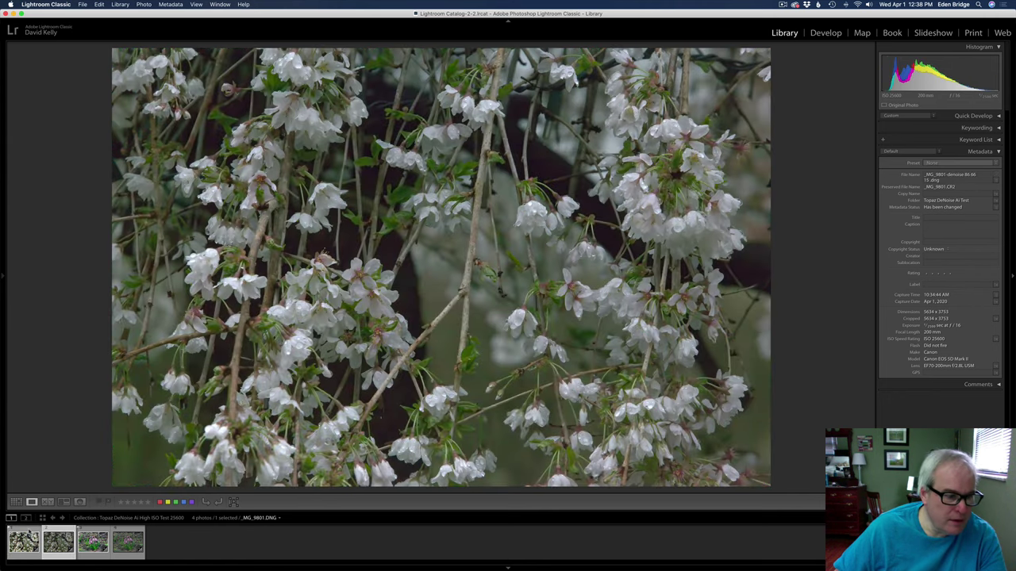
left_click(27, 536, "super")
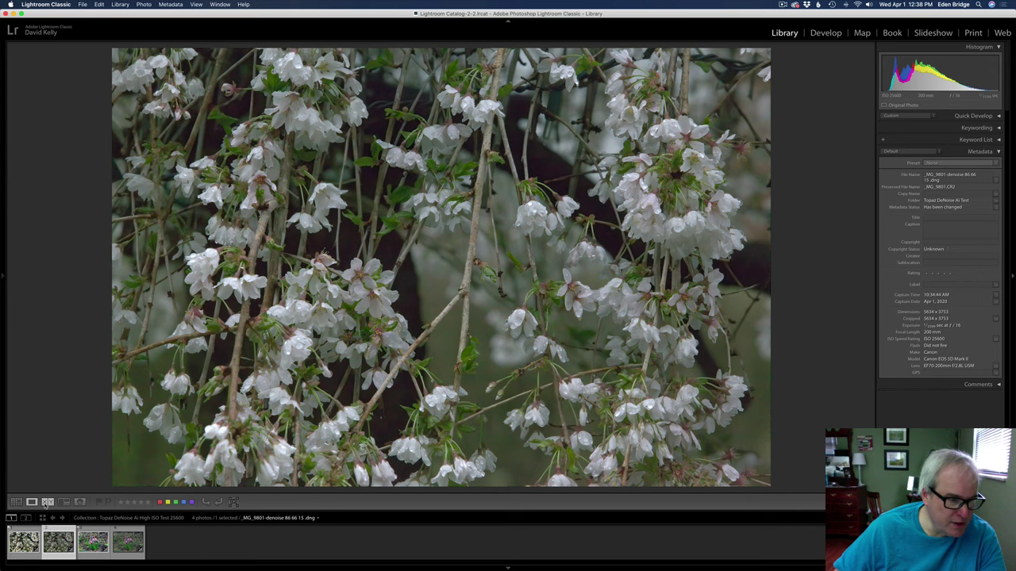
key("c")
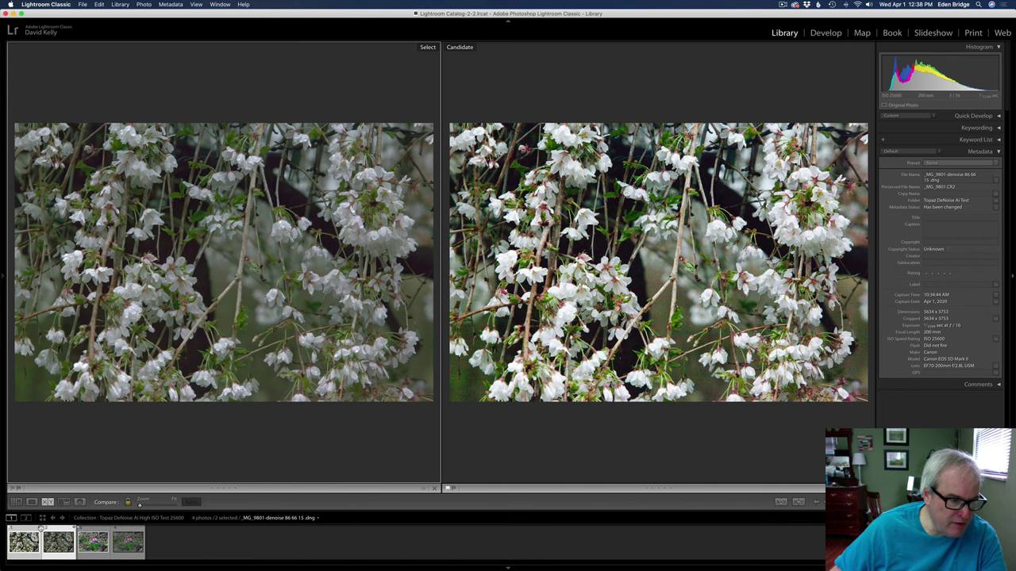
key("Down")
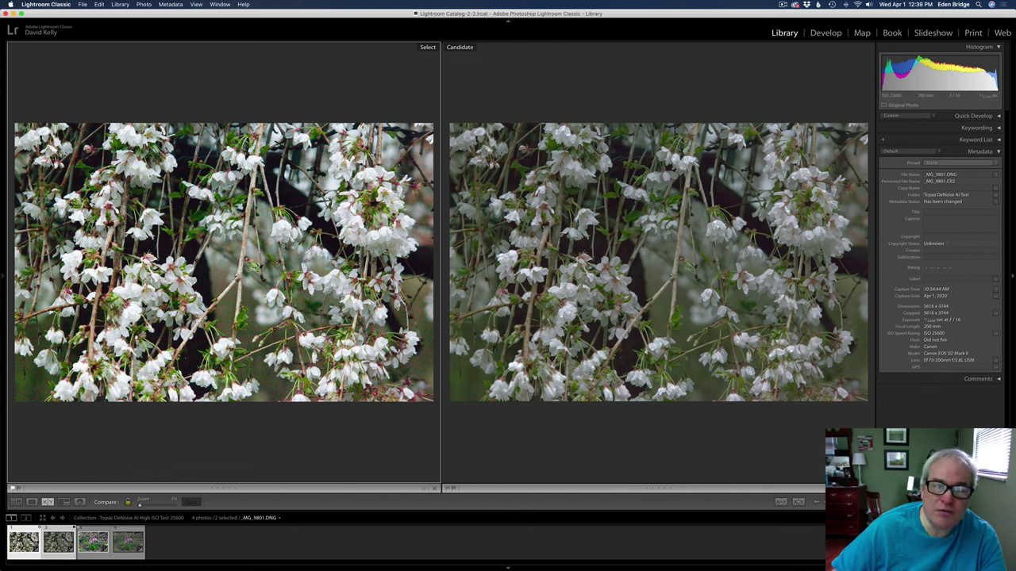
Zoom both versions in and pan across the dripping blossom clusters
left_click(281, 246)
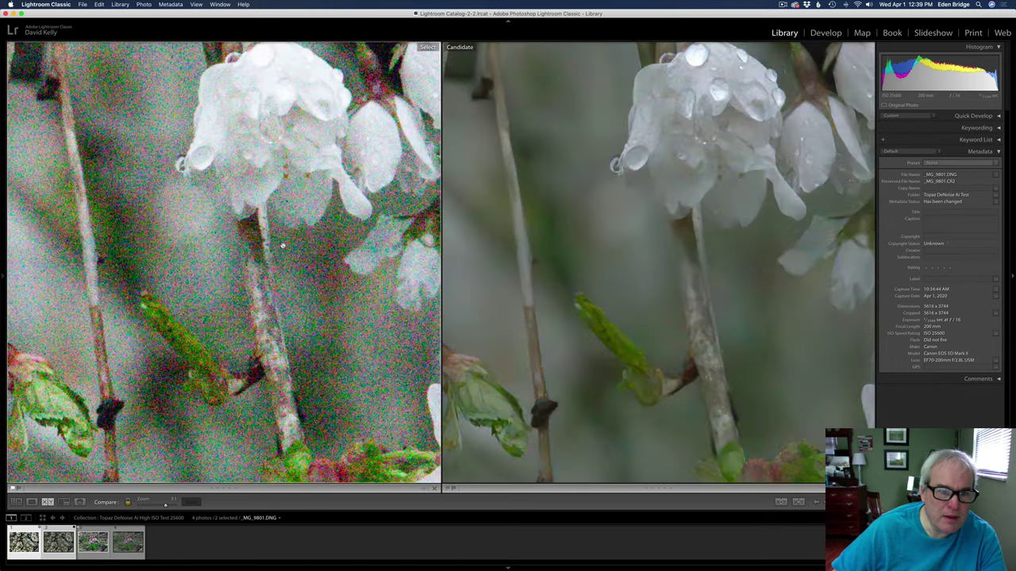
left_click_drag(295, 167, 356, 263)
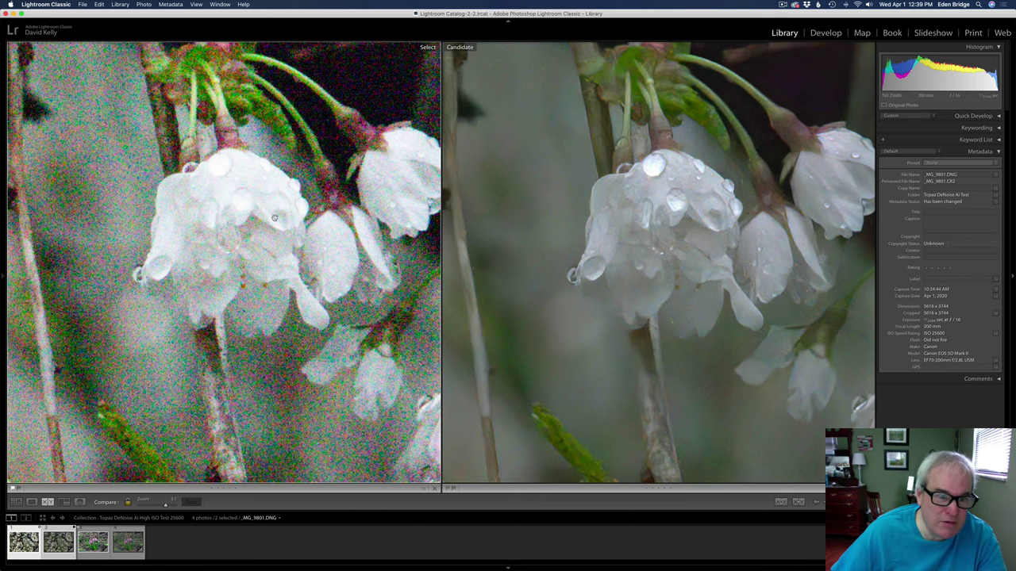
left_click_drag(261, 222, 210, 239)
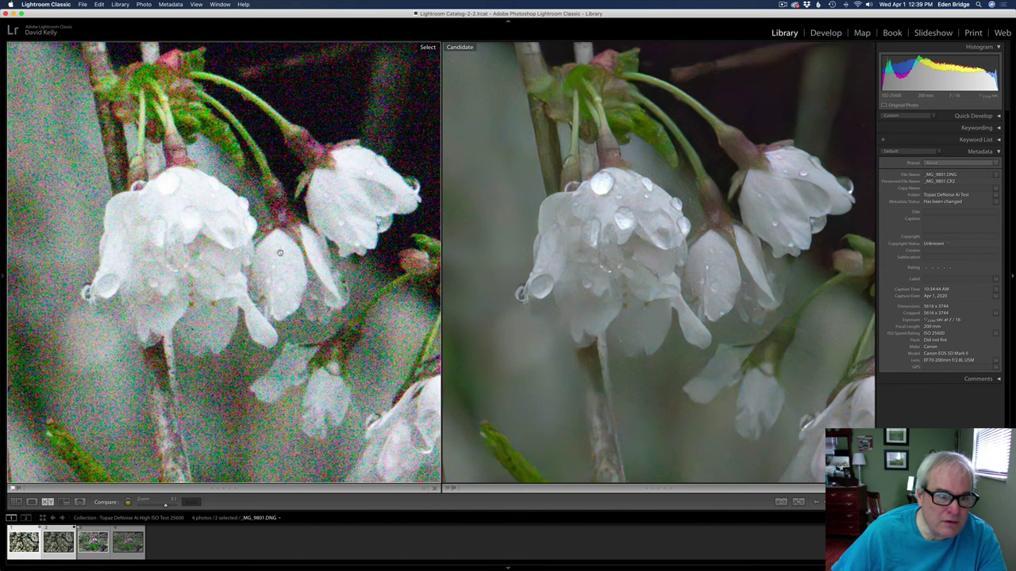
left_click_drag(279, 252, 186, 135)
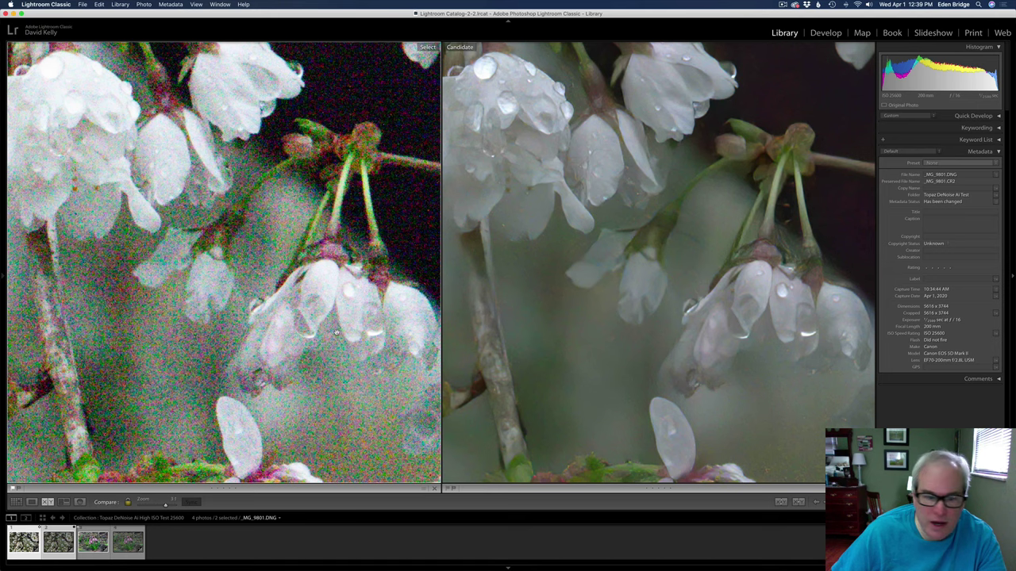
scroll(277, 355, "down", 10)
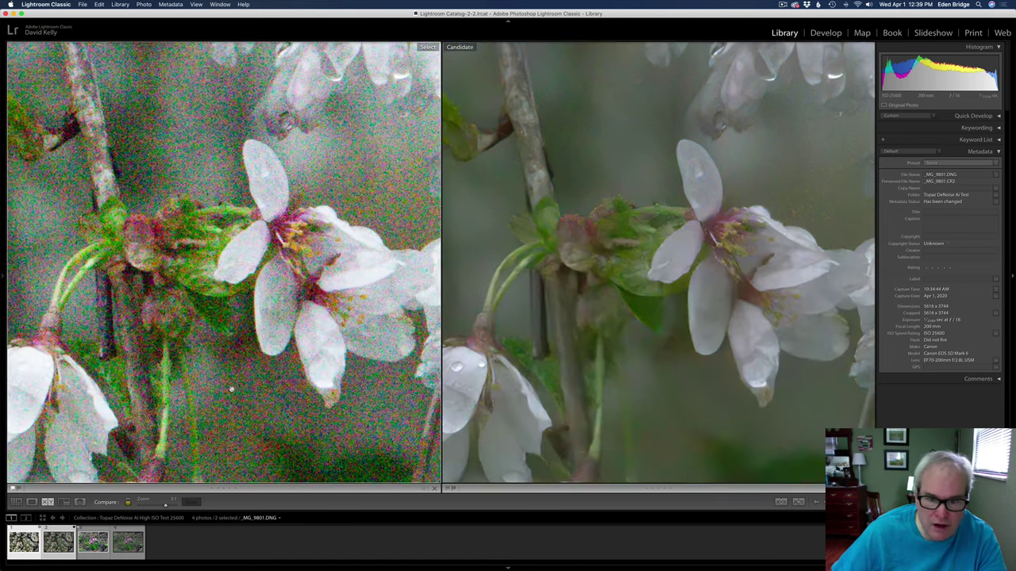
scroll(231, 389, "down", 10)
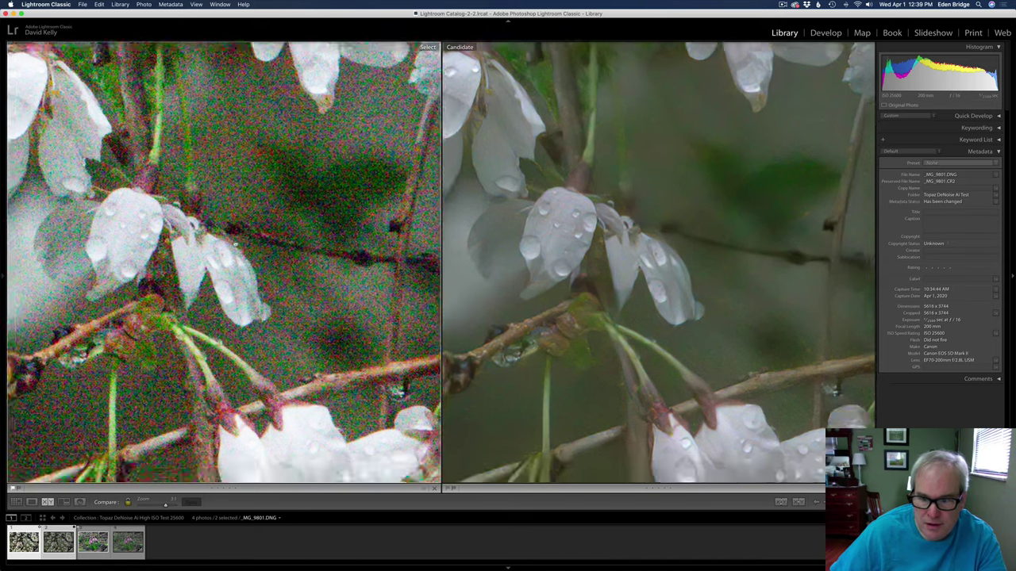
scroll(296, 163, "down", 10)
scroll(296, 164, "down", 8)
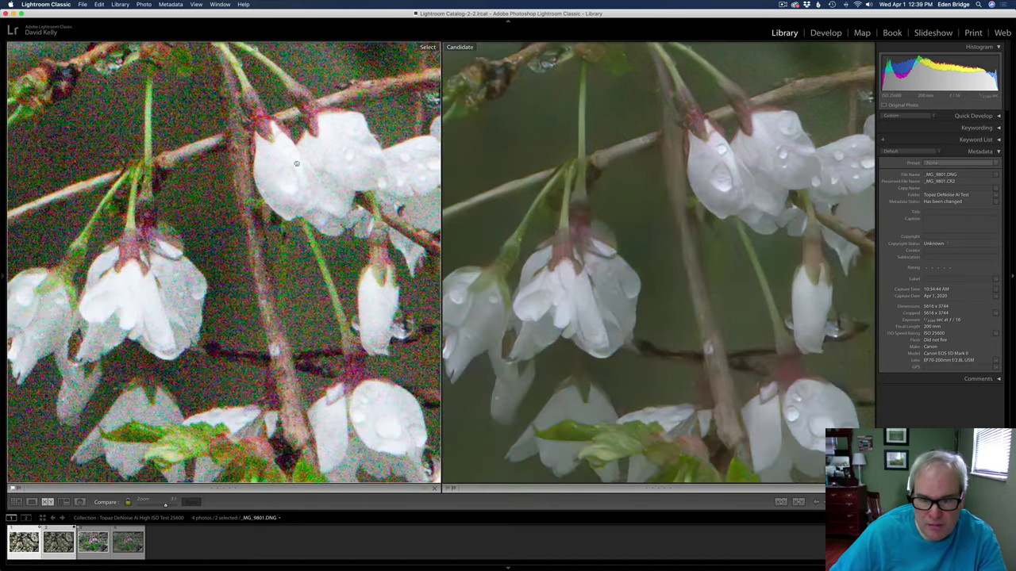
scroll(296, 164, "down", 10)
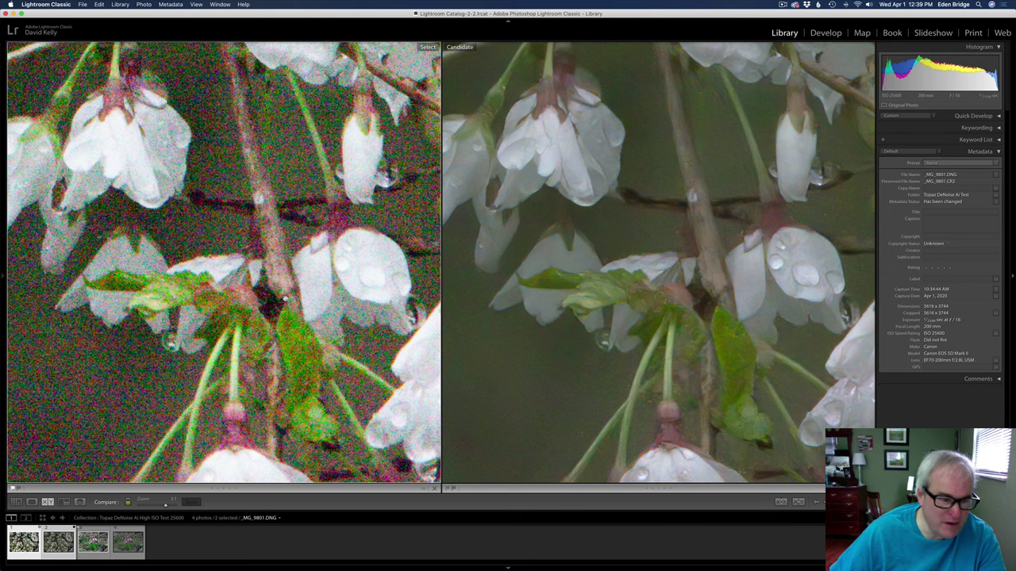
Compare the hyacinth versions, fitting both, then zooming to 3:1 on the flowers
left_click(99, 558)
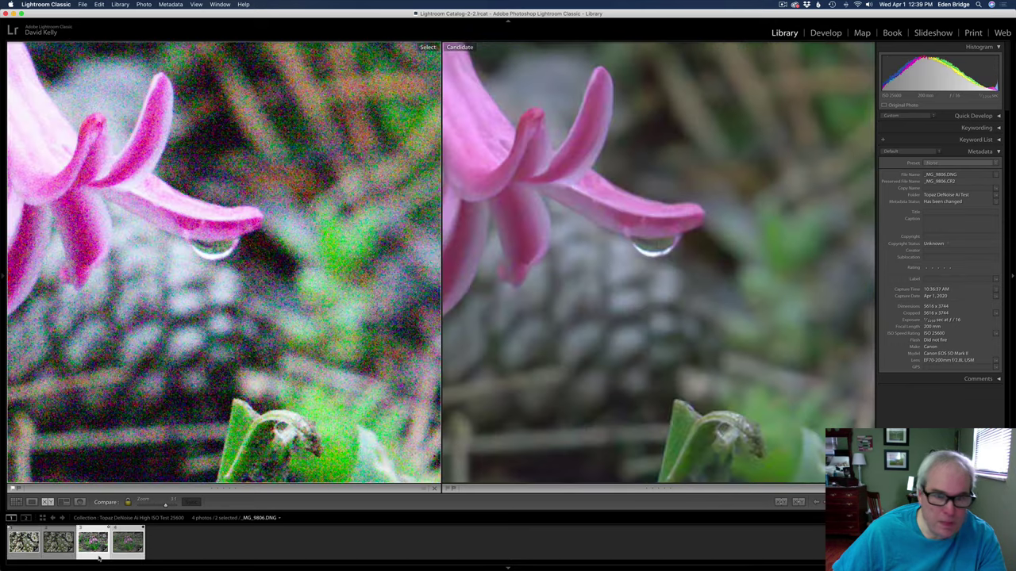
left_click(226, 241)
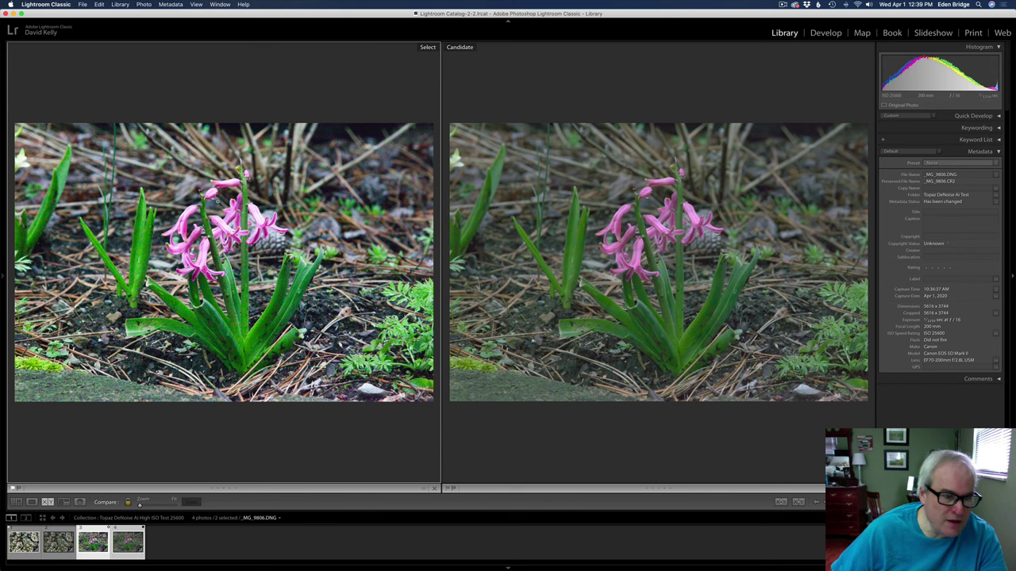
left_click(238, 241)
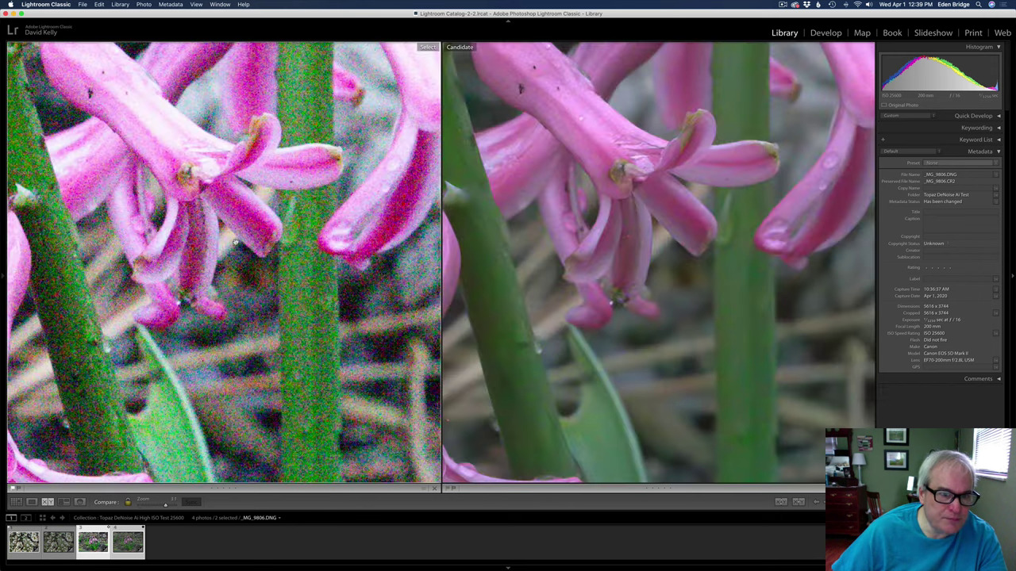
left_click_drag(293, 184, 146, 379)
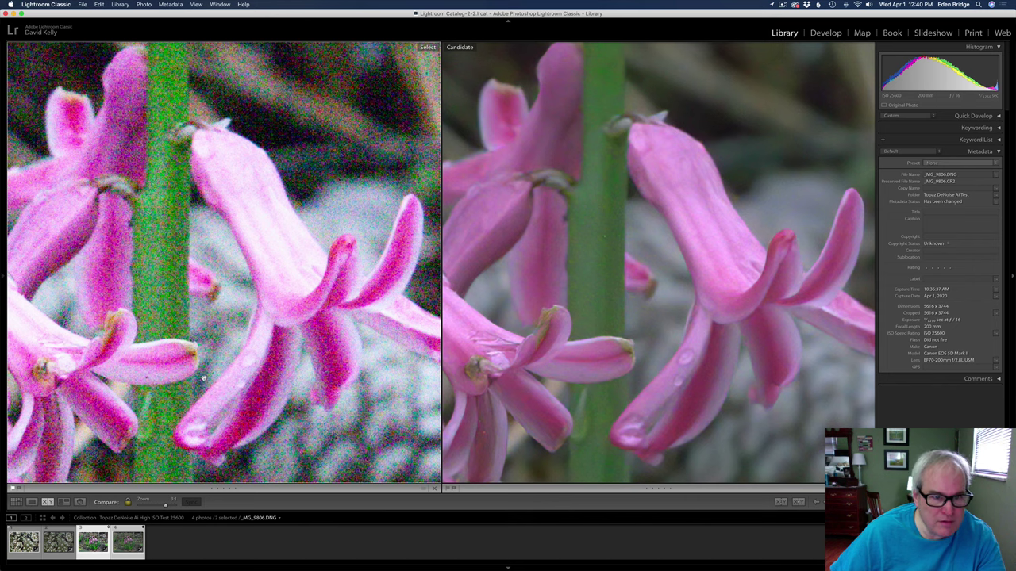
left_click_drag(206, 377, 248, 258)
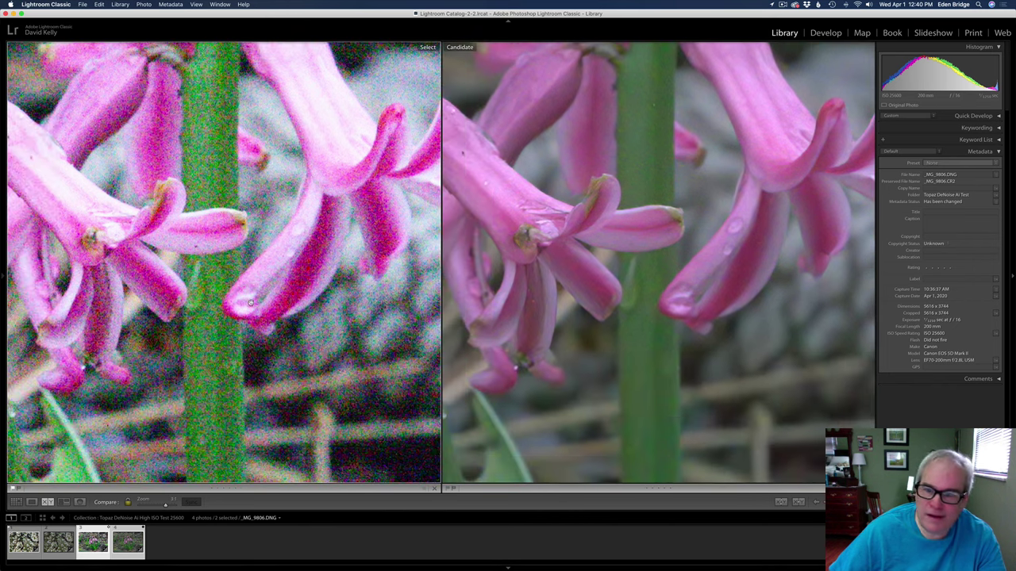
Pan both versions down through the stems, looped leaf, and soil and twigs
left_click_drag(247, 344, 262, 287)
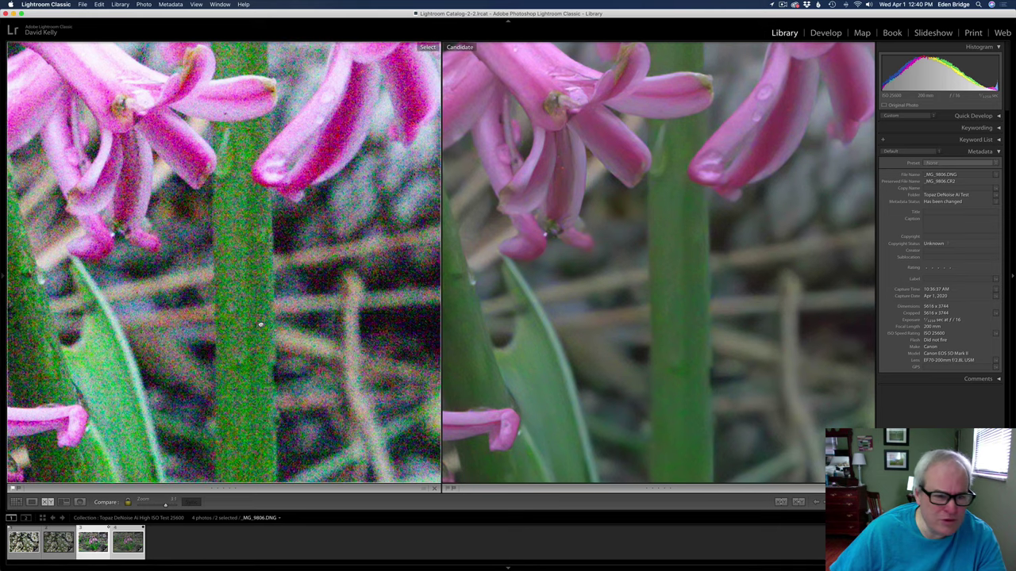
left_click_drag(260, 329, 279, 244)
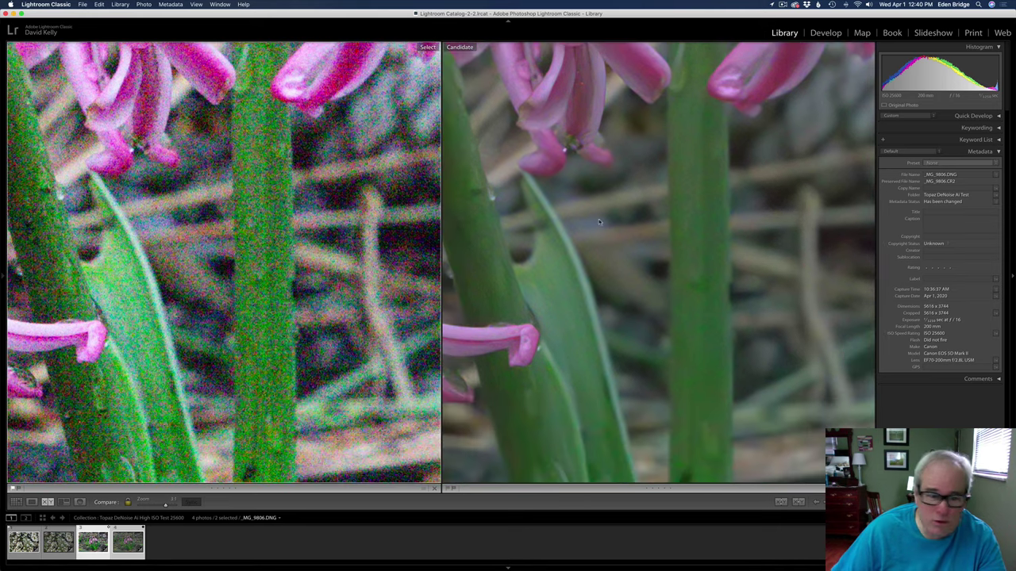
left_click_drag(158, 313, 213, 201)
left_click_drag(148, 360, 286, 272)
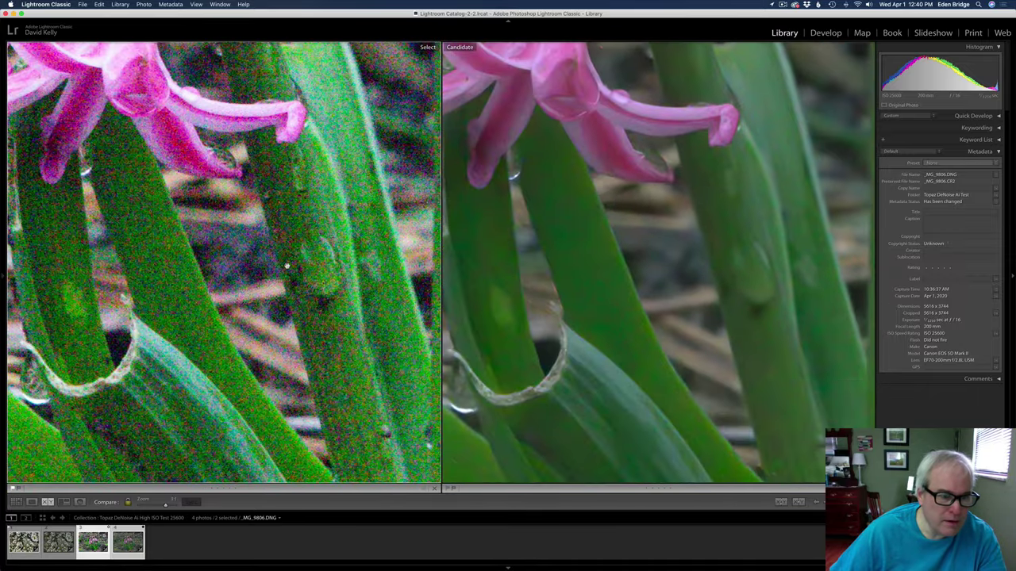
left_click_drag(185, 362, 181, 306)
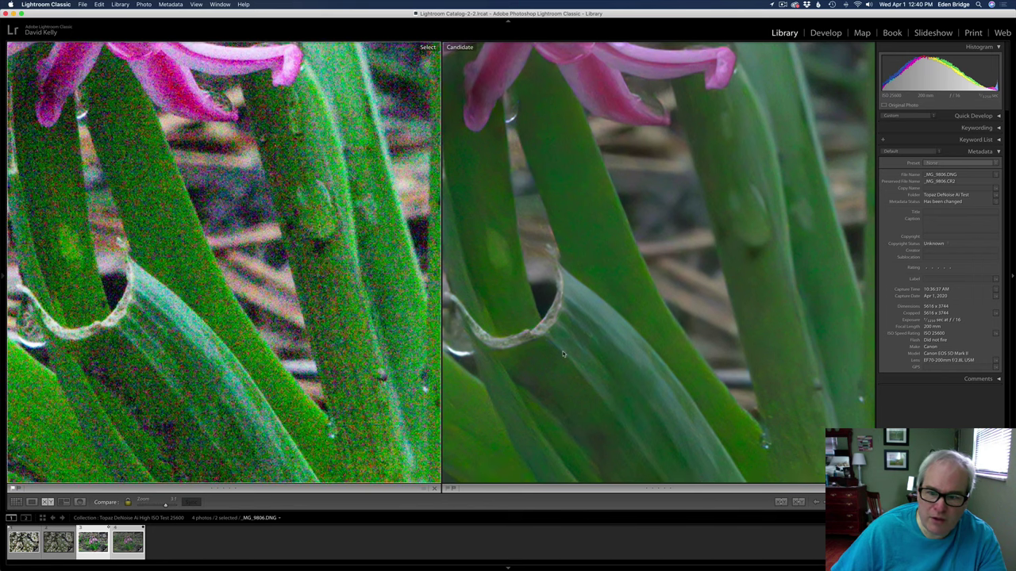
left_click_drag(216, 336, 246, 302)
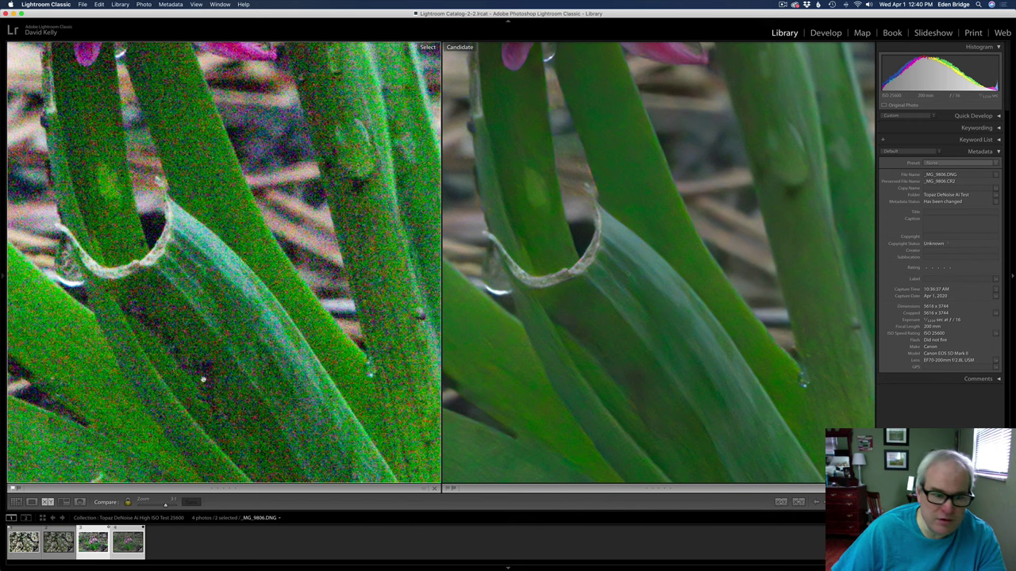
left_click_drag(207, 383, 270, 197)
left_click_drag(253, 335, 347, 111)
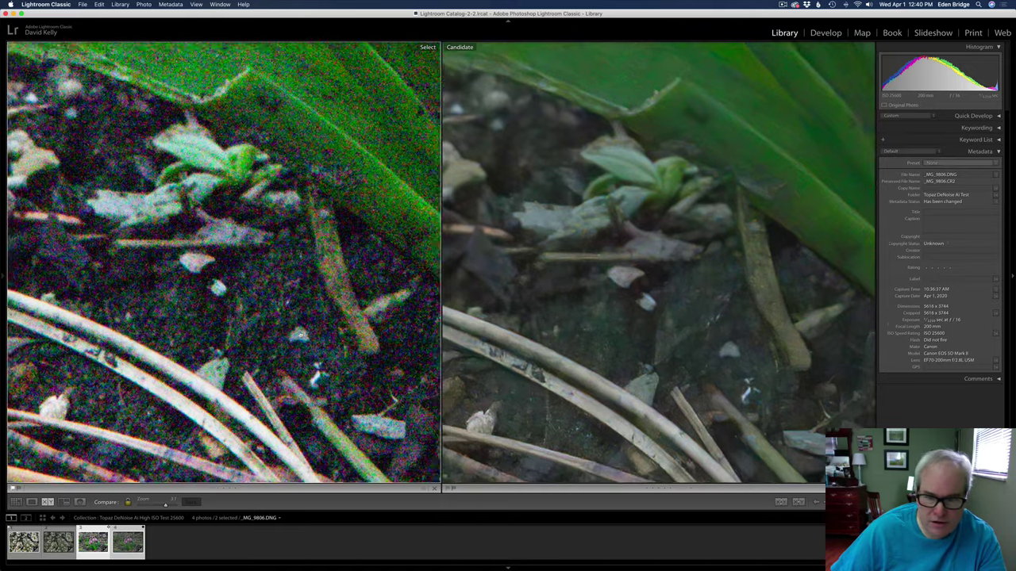
left_click_drag(833, 442, 848, 379)
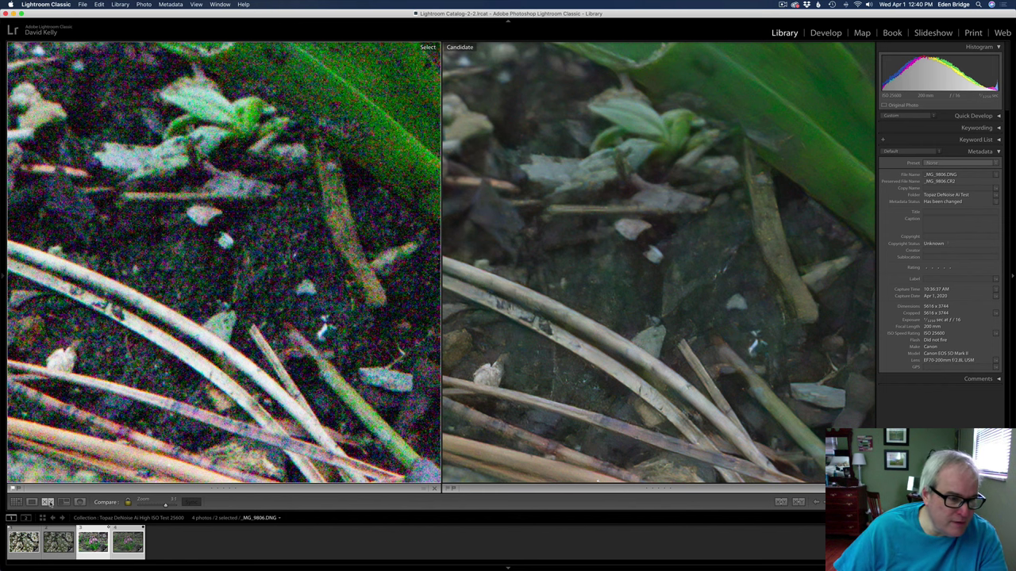
Show the four photos as a grid, then view the hyacinth large, fitted in view
left_click(16, 502)
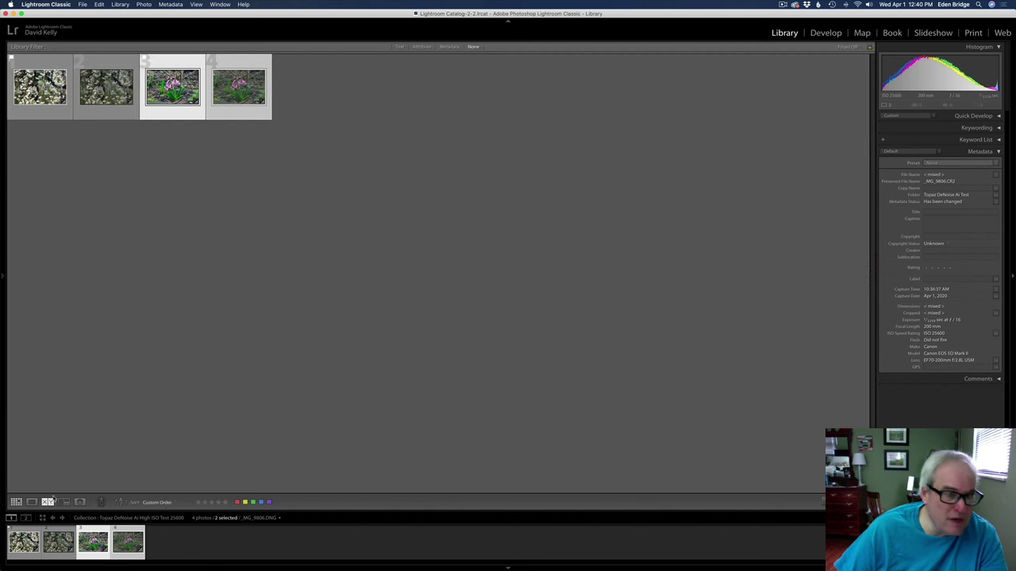
left_click(31, 502)
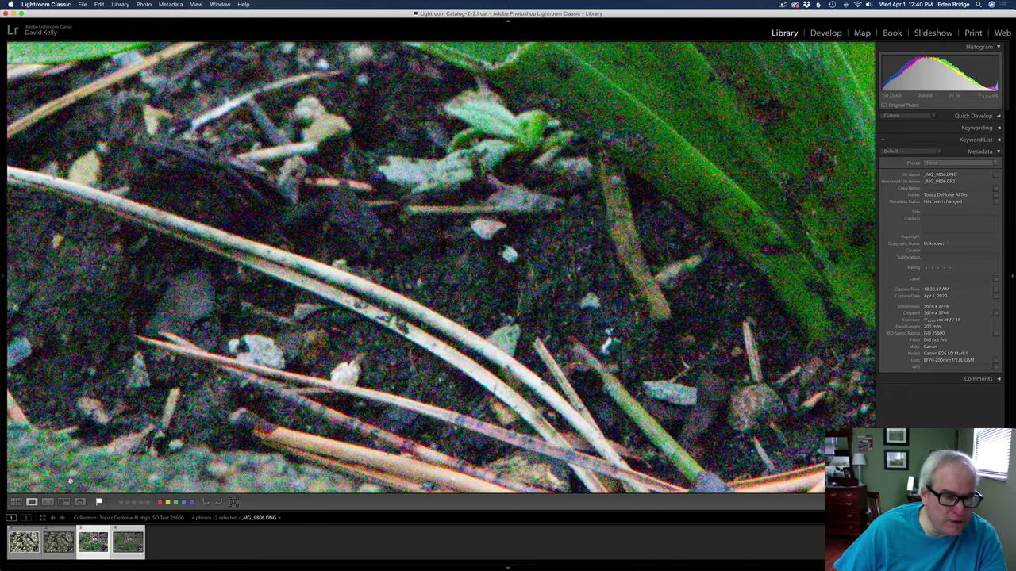
left_click(415, 205)
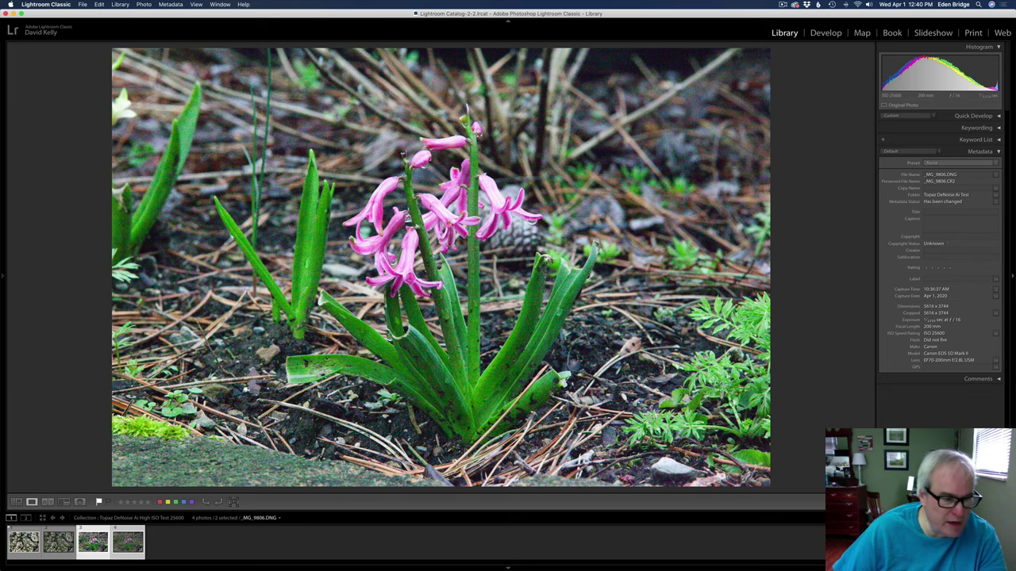
Open the white-blossom photo in Develop, apply Auto tone and raise Vibrance slightly
left_click(58, 543)
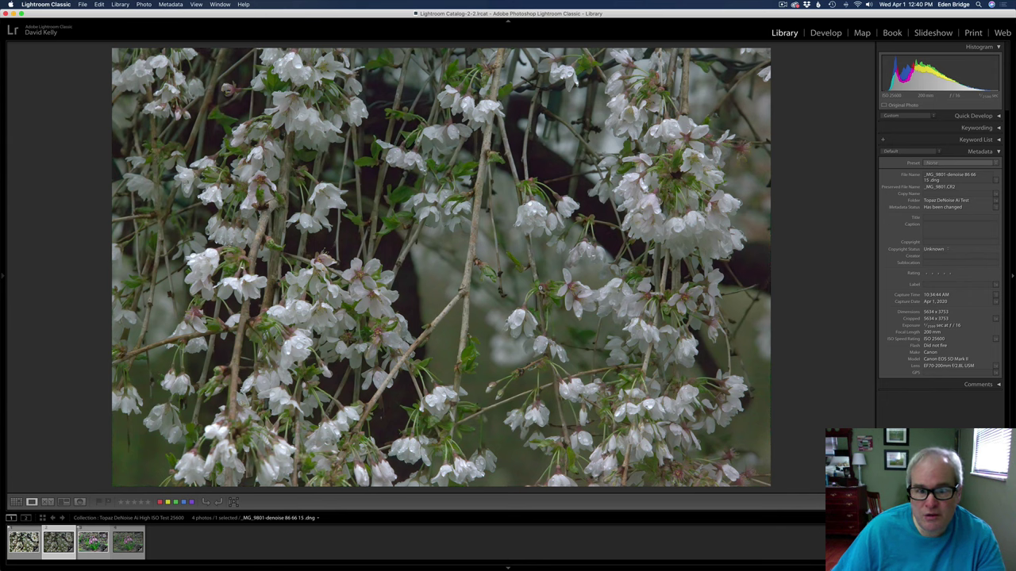
left_click(826, 34)
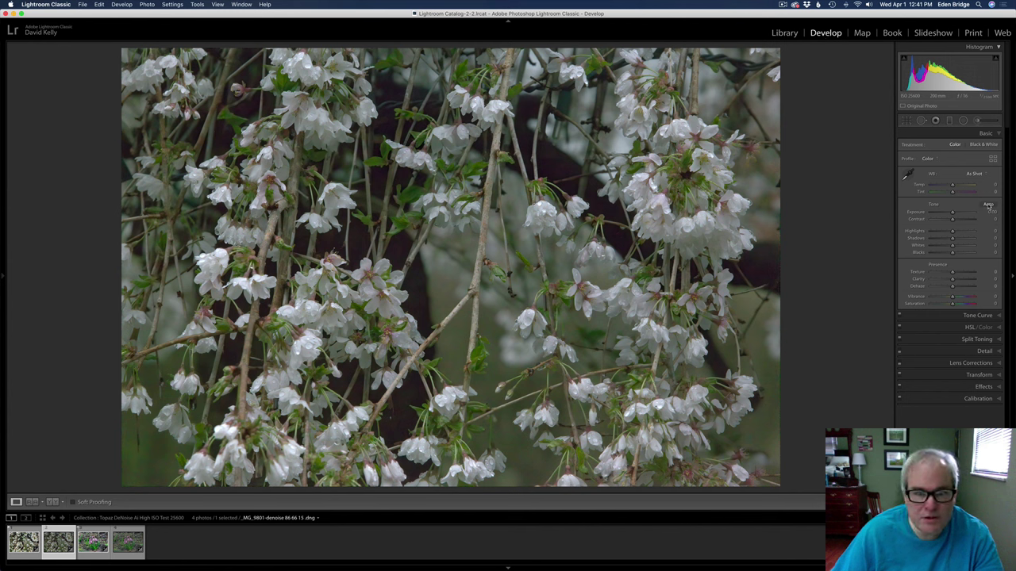
left_click(988, 206)
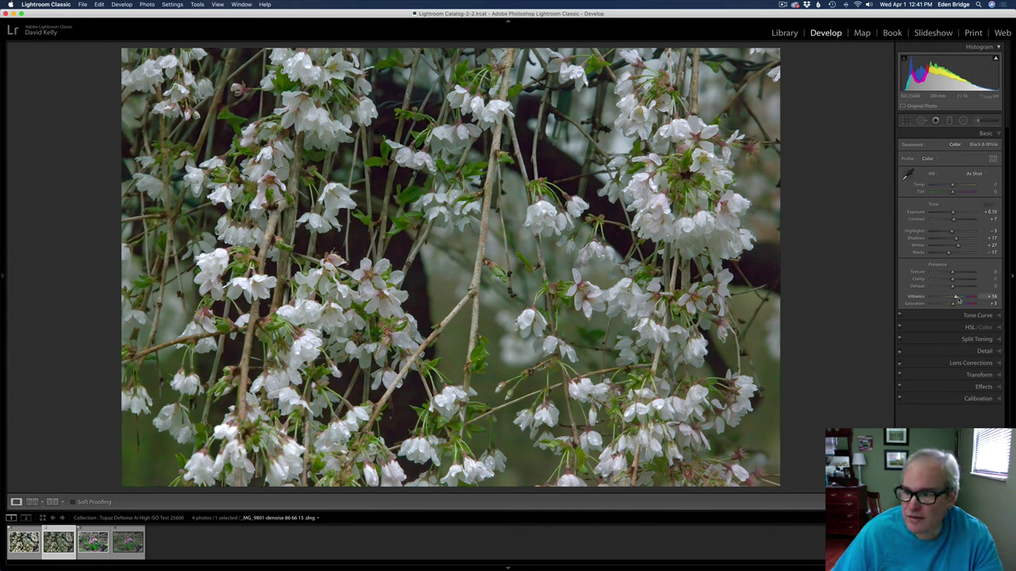
left_click_drag(954, 304, 958, 297)
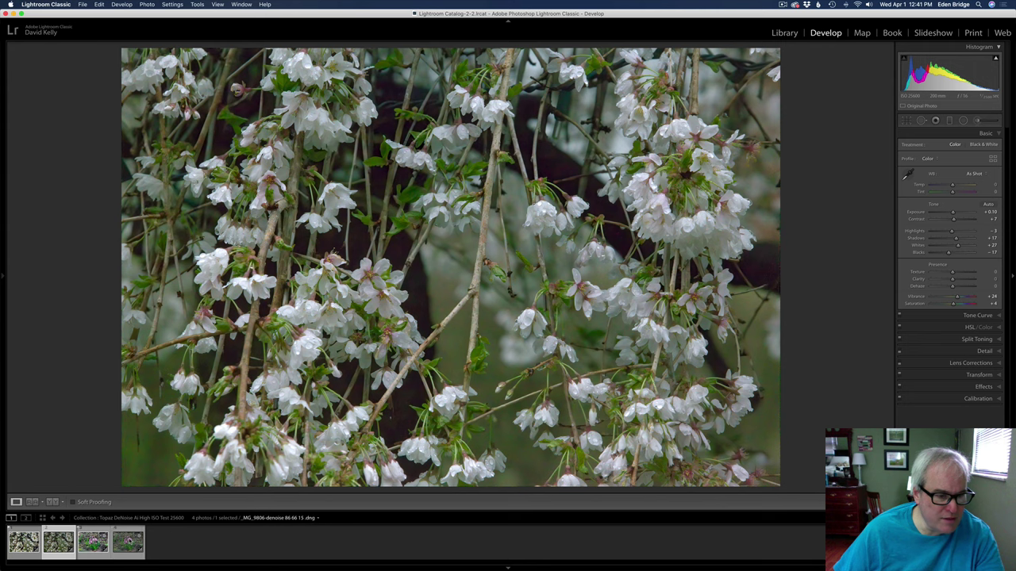
Auto-tone the denoised hyacinth photo and raise its Vibrance to about +25
left_click(133, 540)
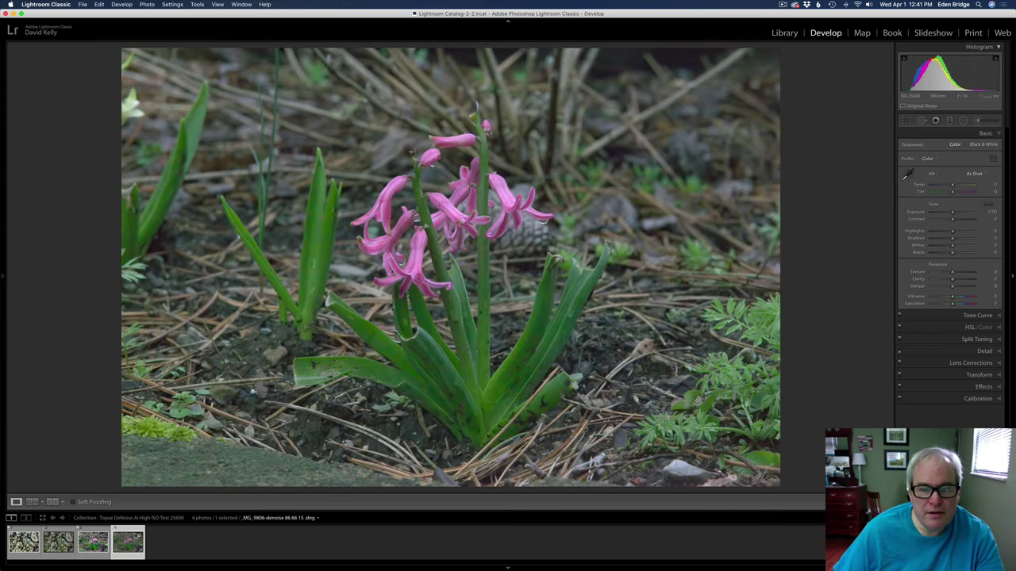
left_click(989, 205)
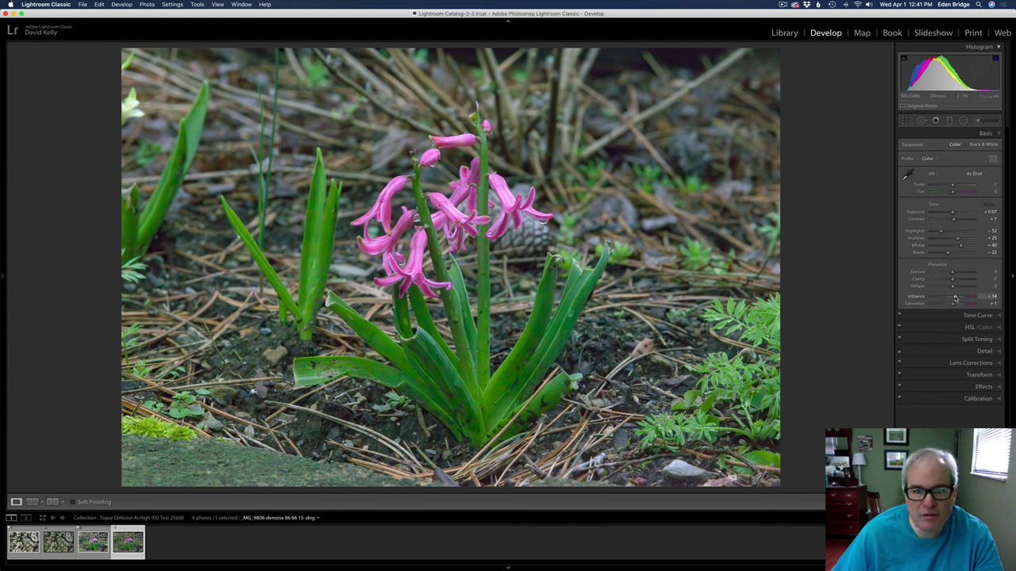
left_click_drag(955, 298, 957, 297)
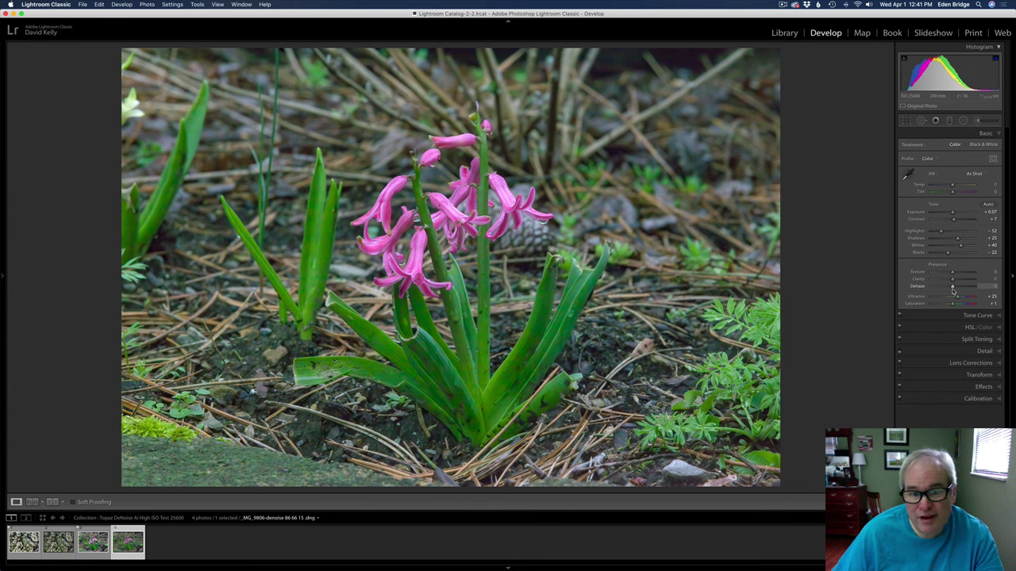